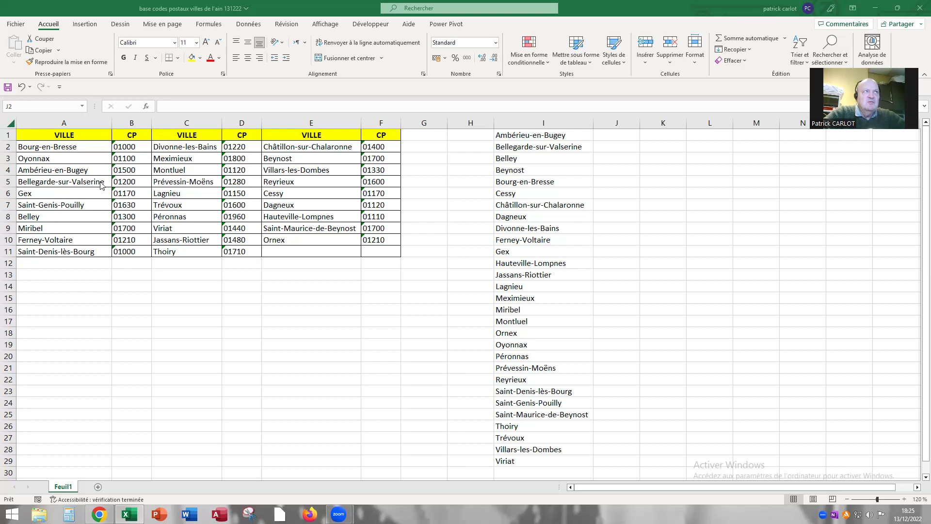
Step: Review the tables' town and postal-code columns and the sorted town list in column I
left_click(72, 122)
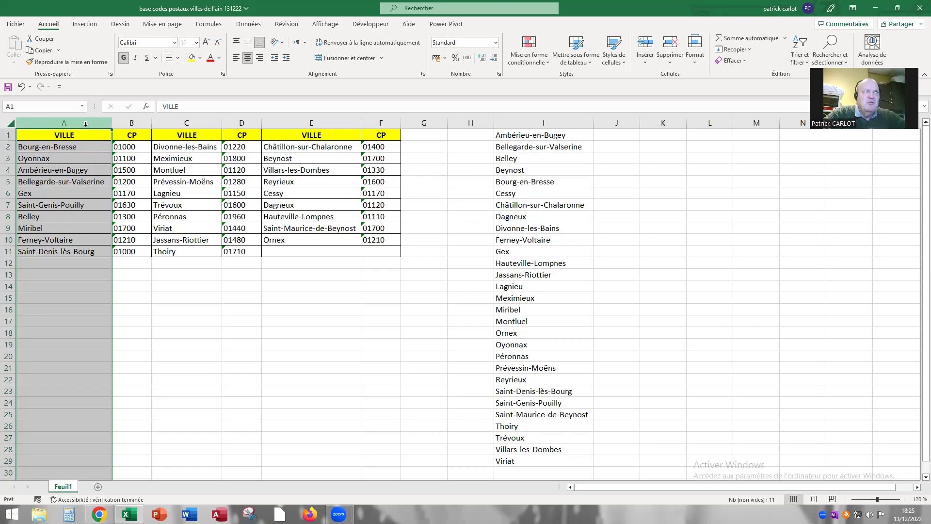
left_click_drag(91, 124, 121, 125)
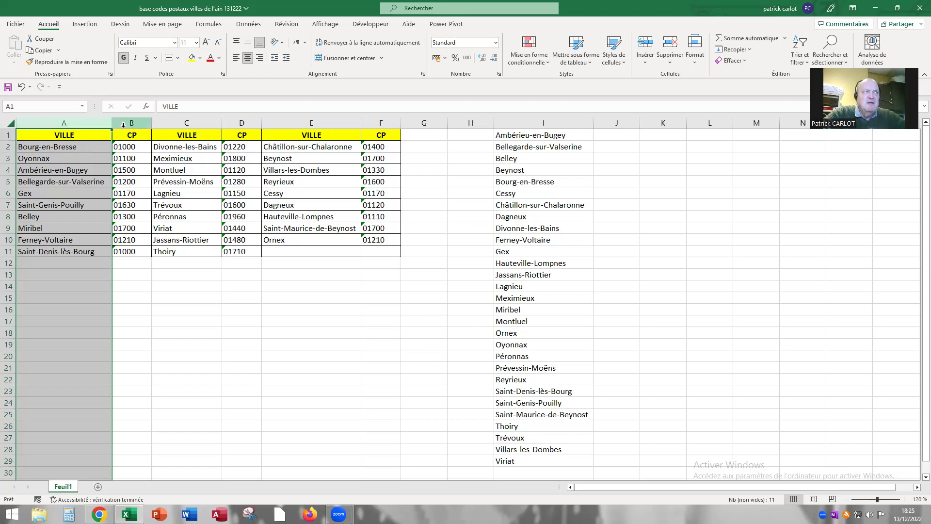
left_click(124, 125)
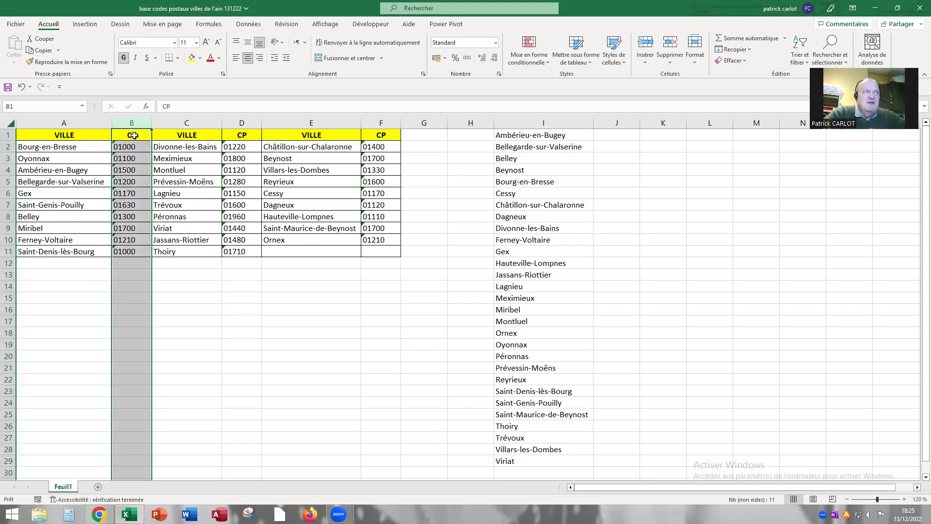
left_click_drag(138, 125, 162, 124)
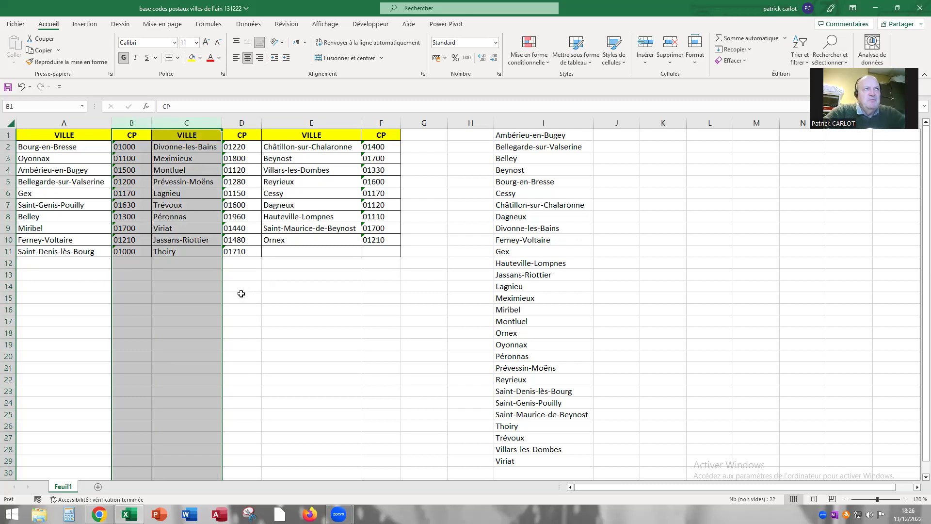
left_click(63, 297)
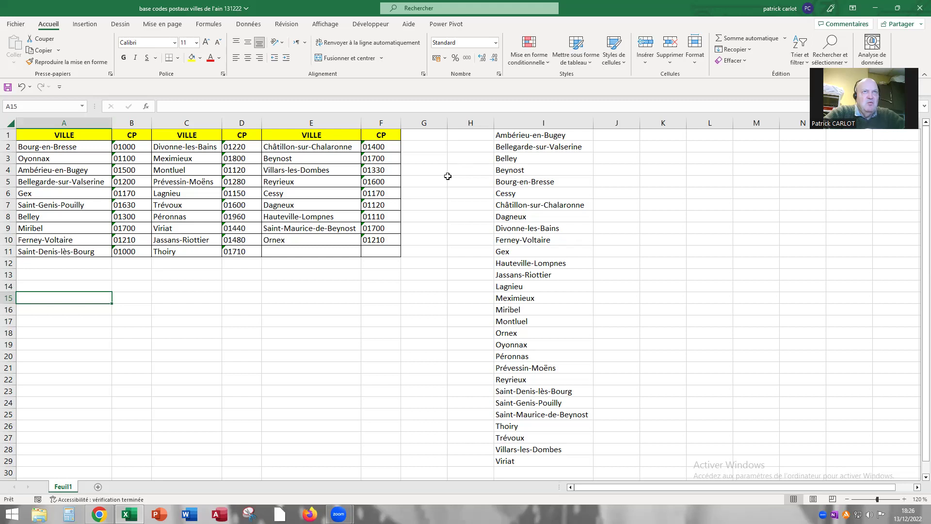
left_click(510, 126)
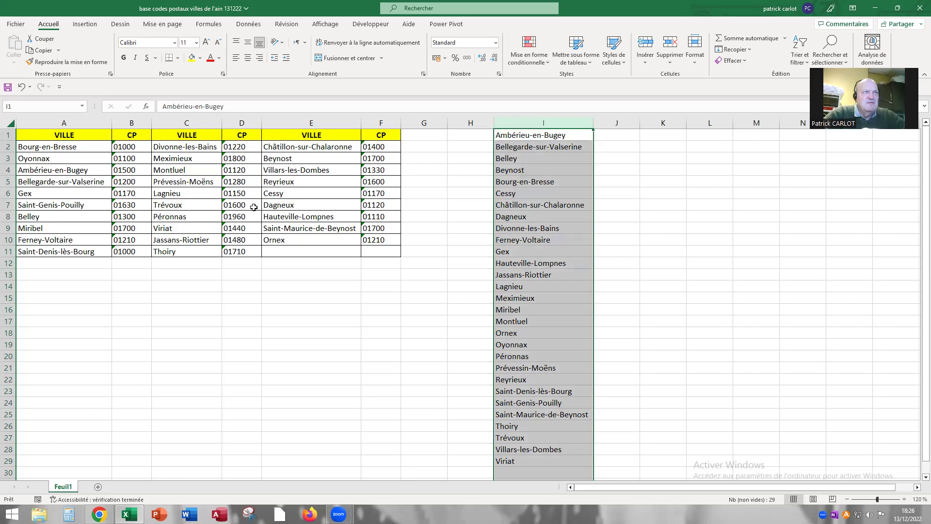
left_click(639, 256)
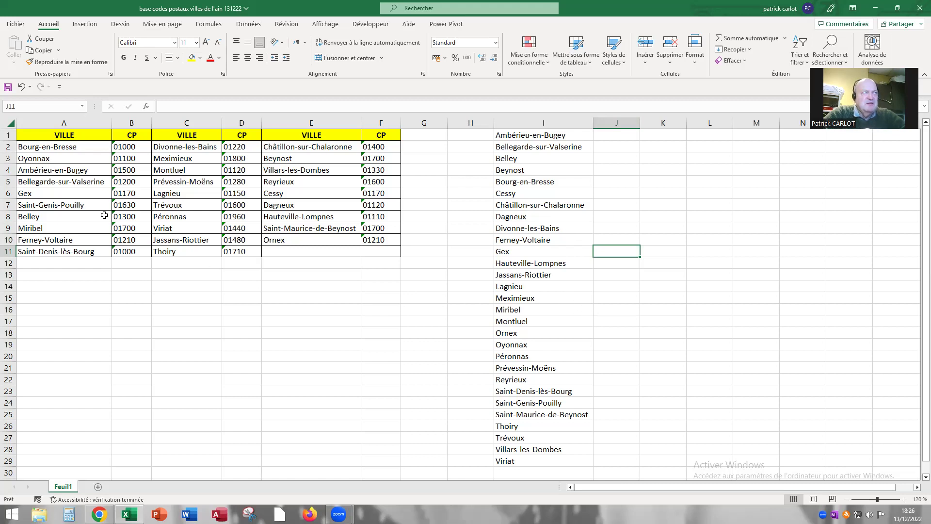
left_click(42, 147)
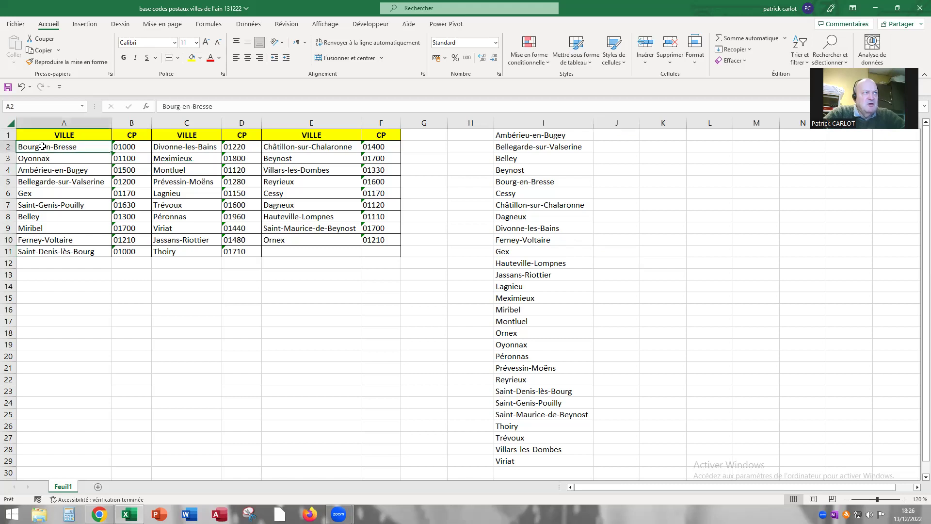
left_click_drag(42, 147, 42, 252)
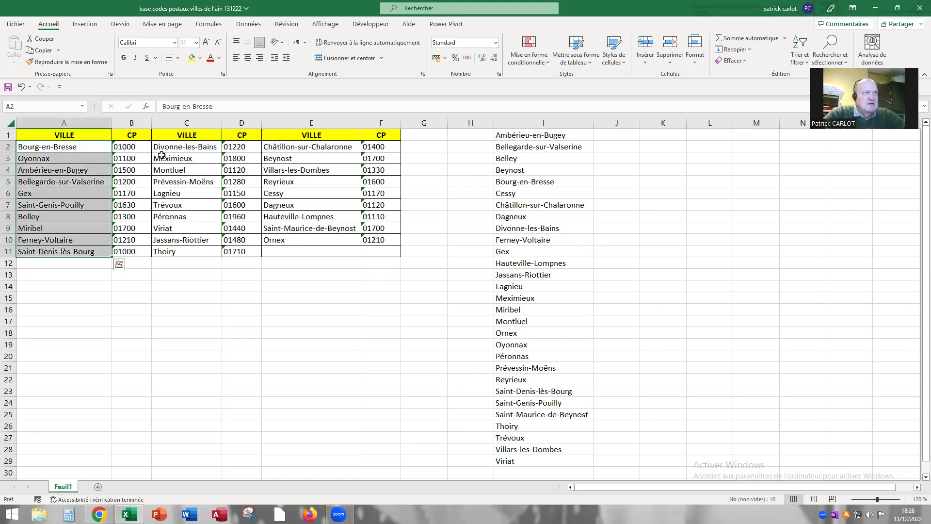
left_click_drag(172, 148, 172, 252)
left_click_drag(291, 145, 275, 251)
left_click(439, 250)
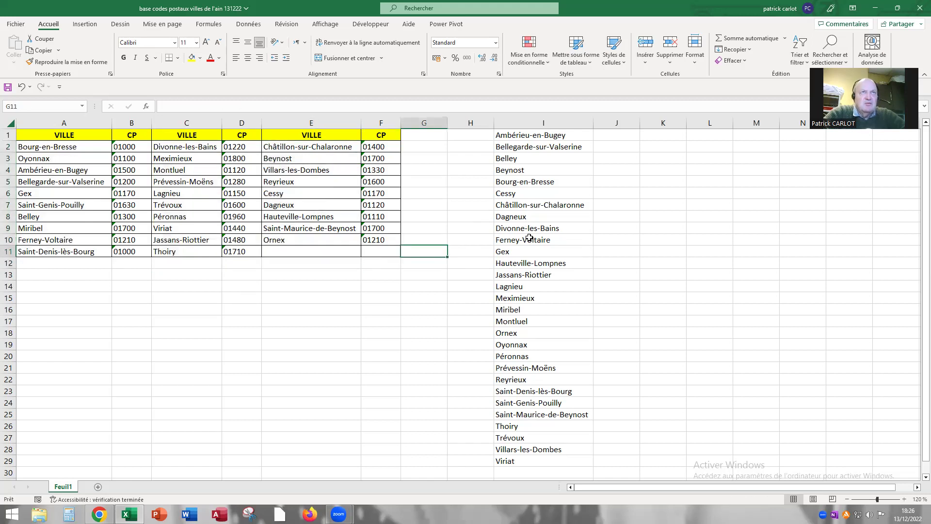
Step: Start a RECHERCHEV formula in J1 that looks up I1 in the first table A2:B11
left_click(608, 139)
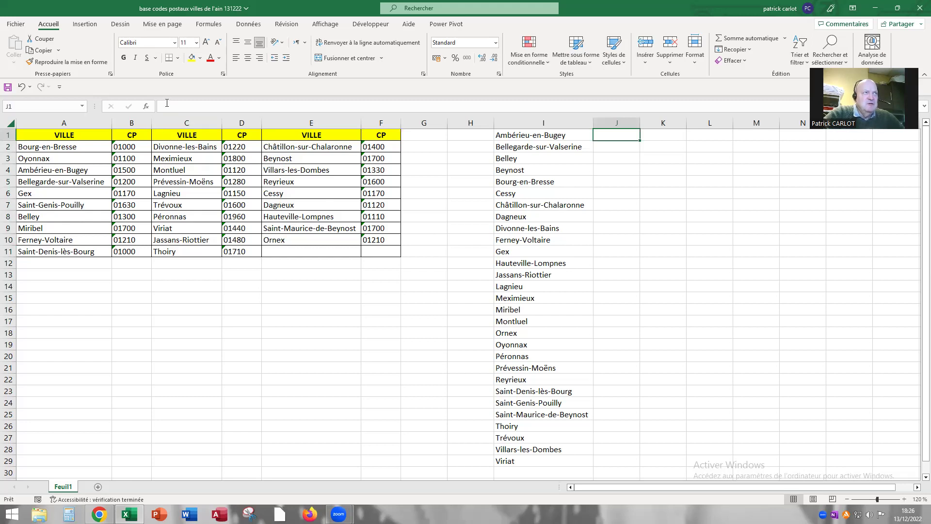
key("F2")
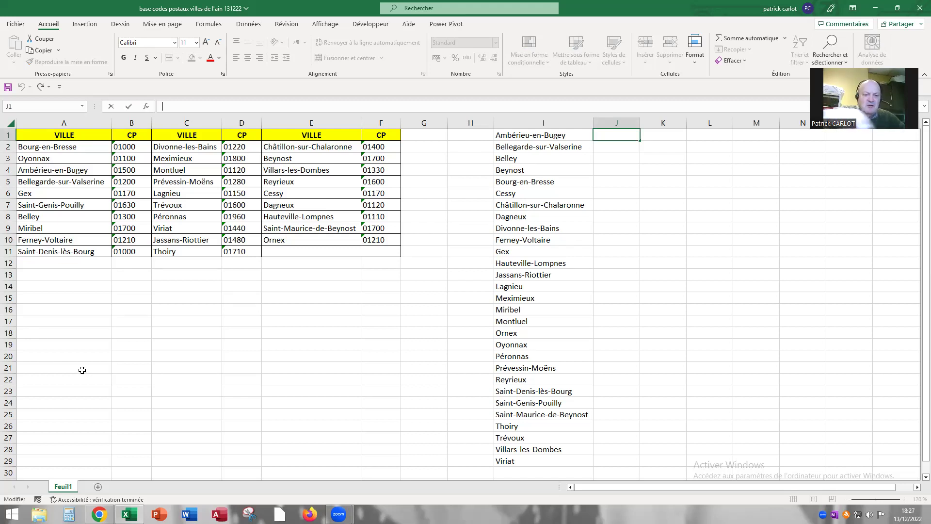
type("=re")
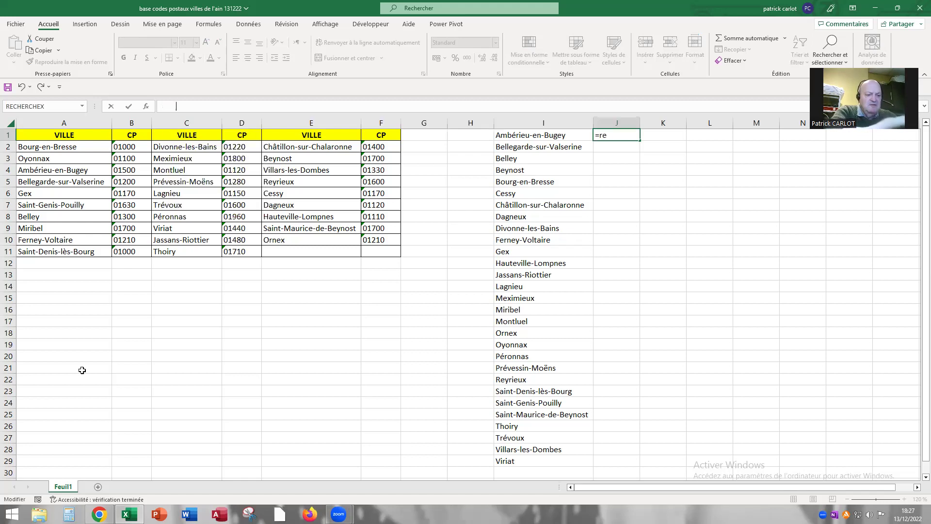
type("ch")
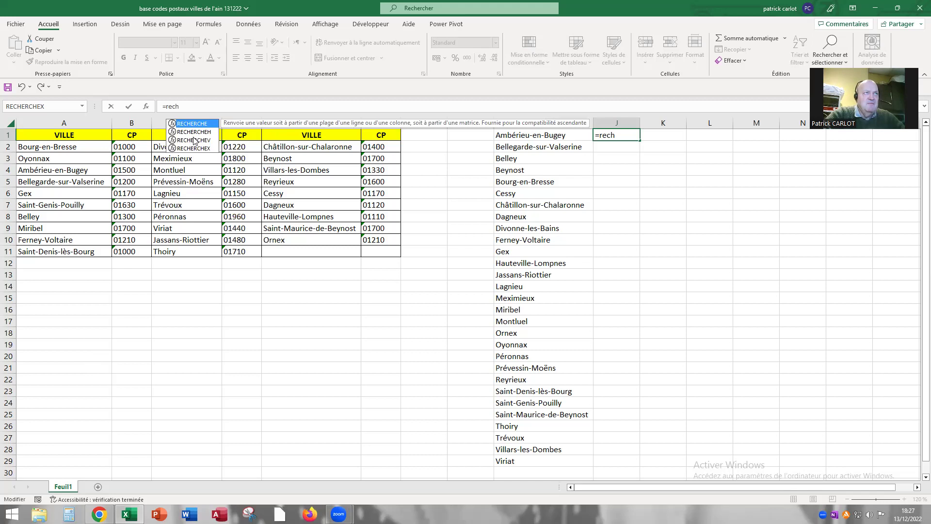
left_click(194, 141)
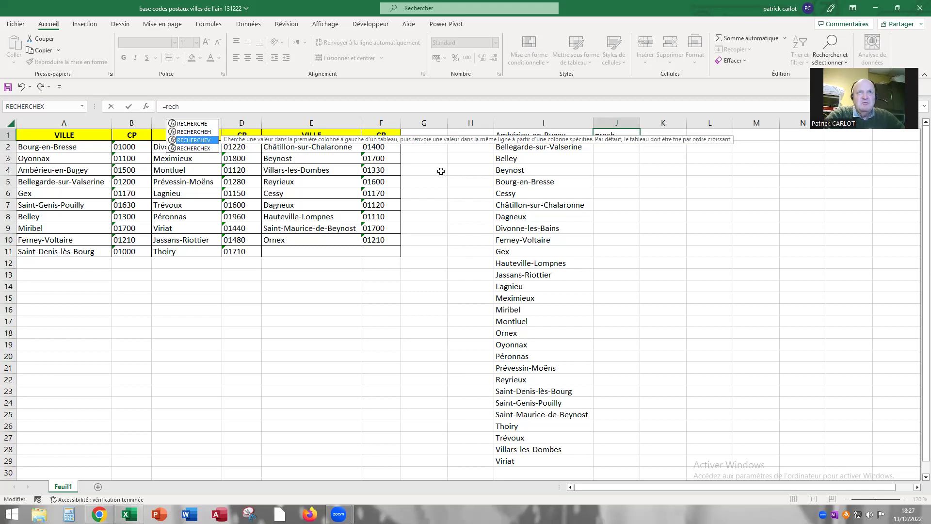
double_click(195, 140)
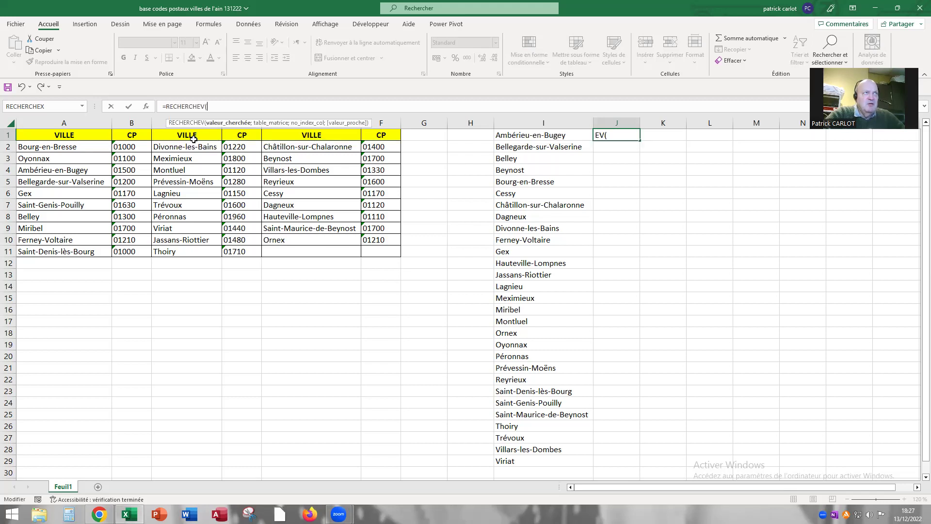
left_click(529, 137)
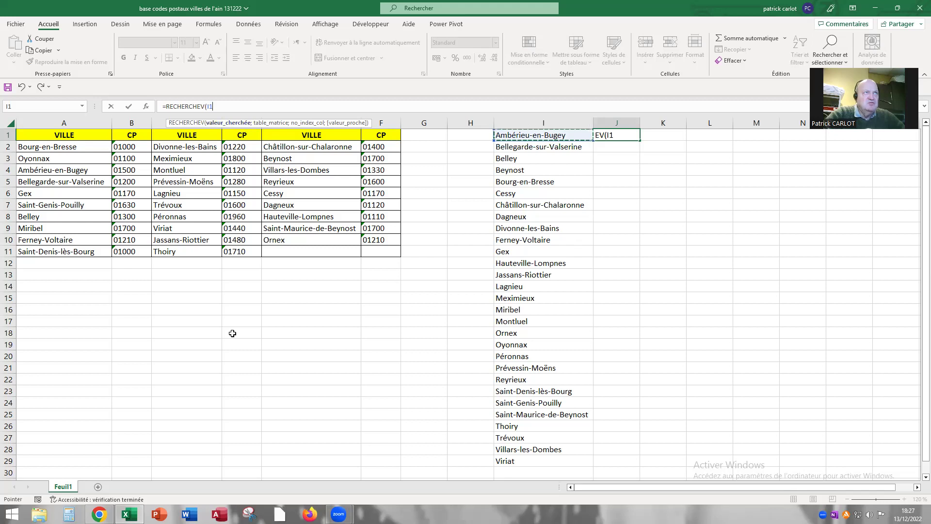
type(";")
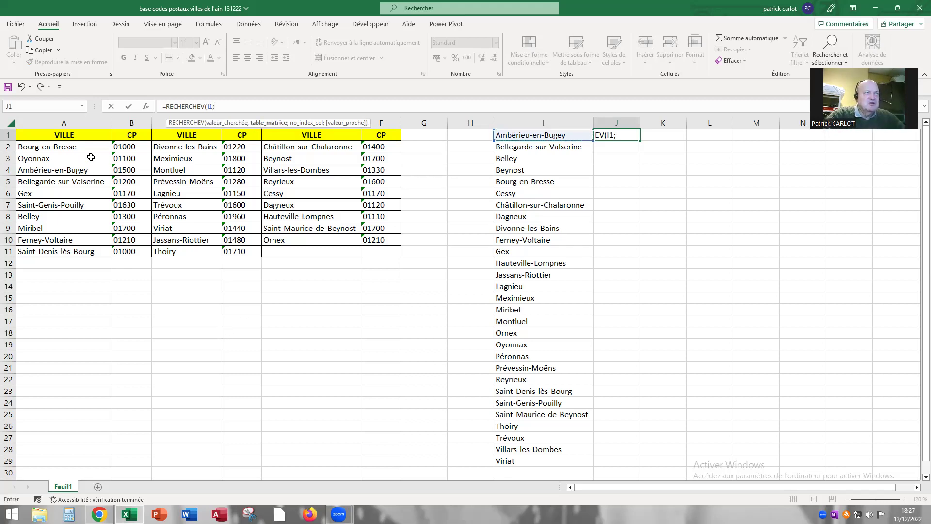
left_click_drag(101, 148, 118, 252)
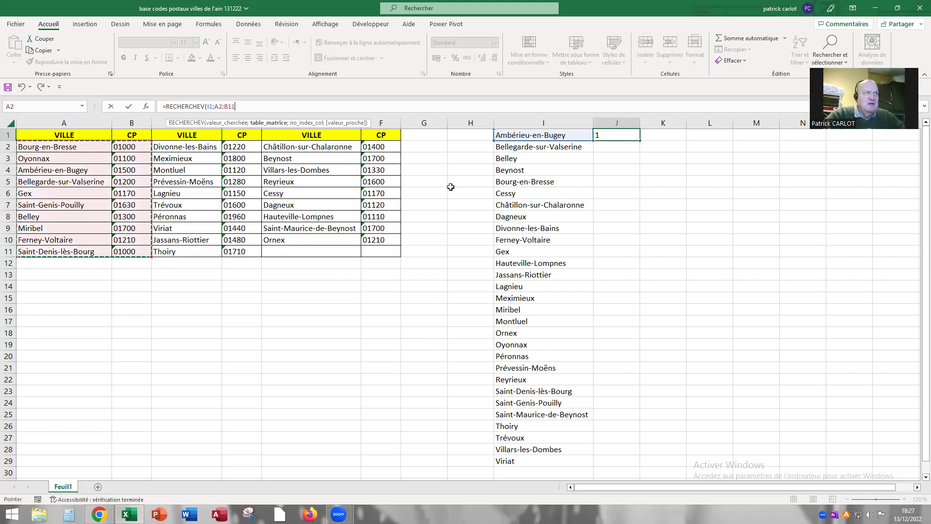
Step: Lock the range as $A$2:$B$11 and finish the formula with column 2 and FAUX
left_click(218, 106)
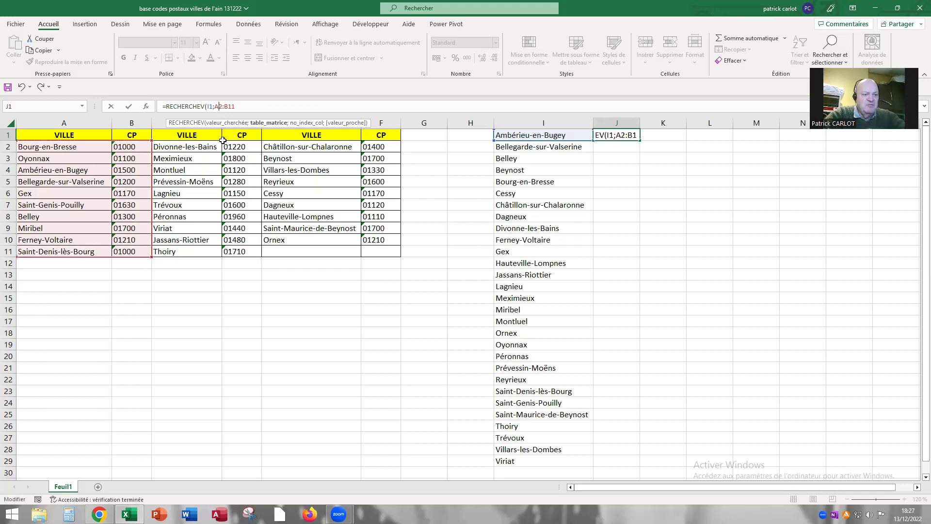
key("F4")
left_click(237, 106)
key("F4")
left_click(251, 106)
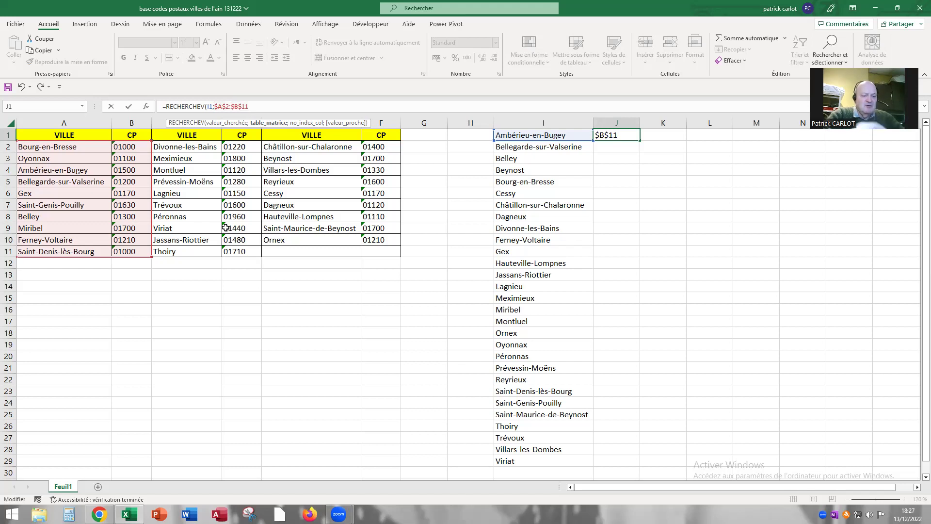
type(";")
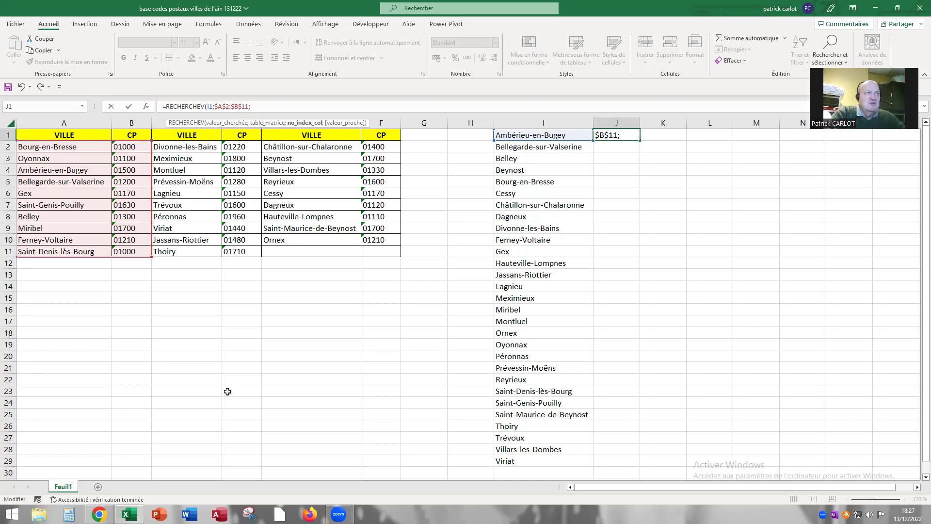
type("2")
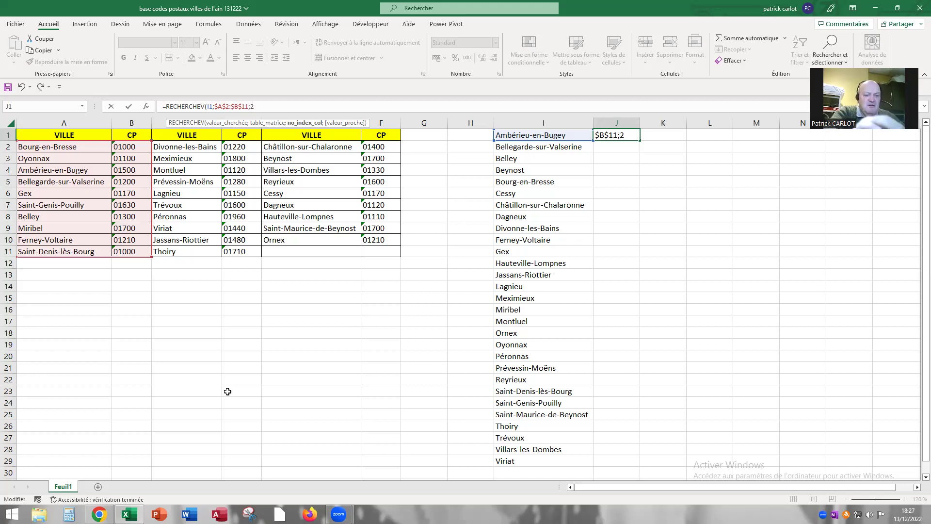
type(";")
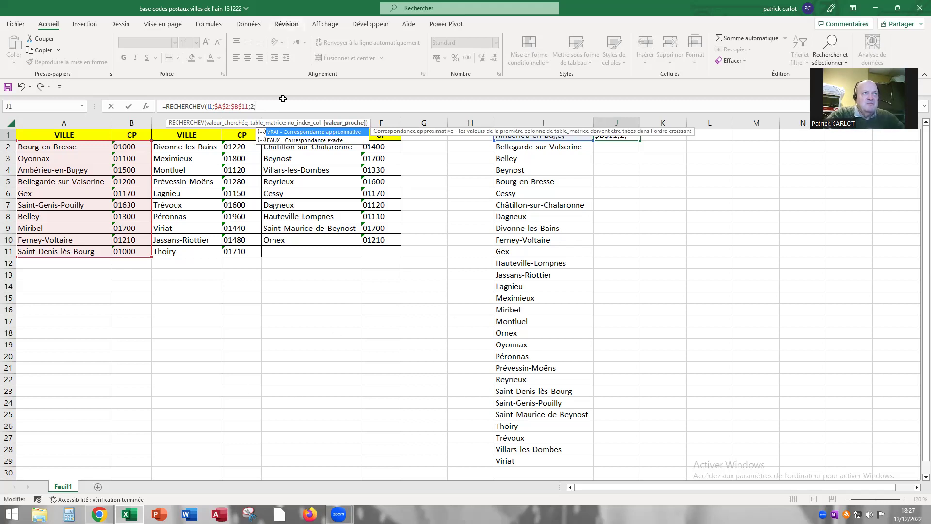
double_click(292, 140)
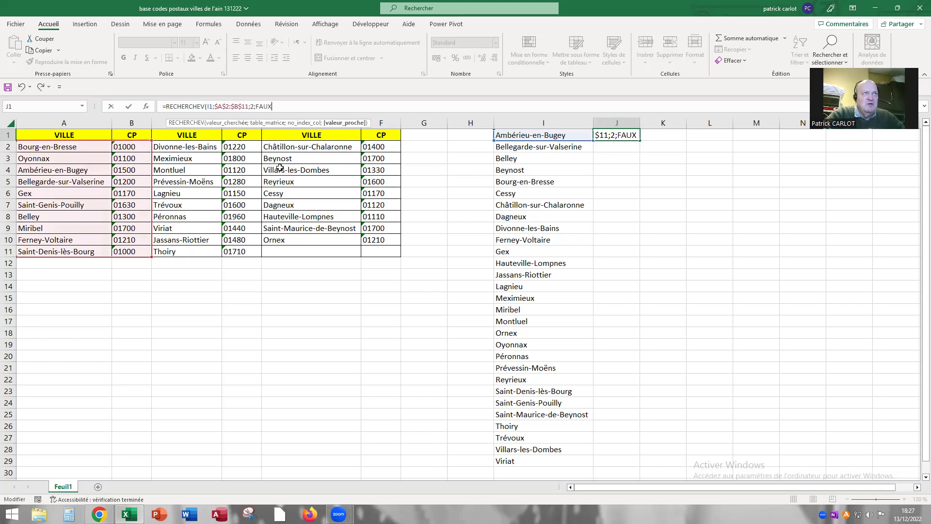
type(")")
key("Return")
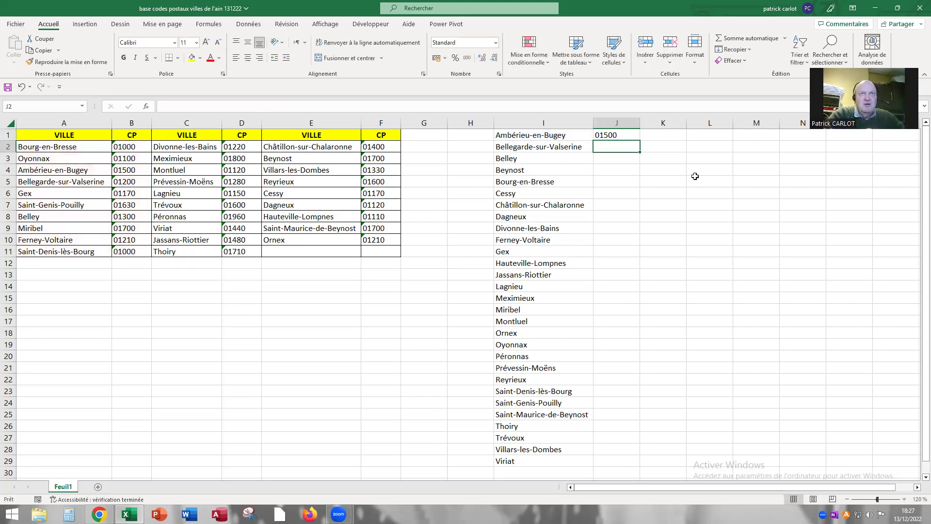
Step: Copy the J1 lookup down to J29, giving 10 postcodes and #N/A for the rest
left_click(615, 137)
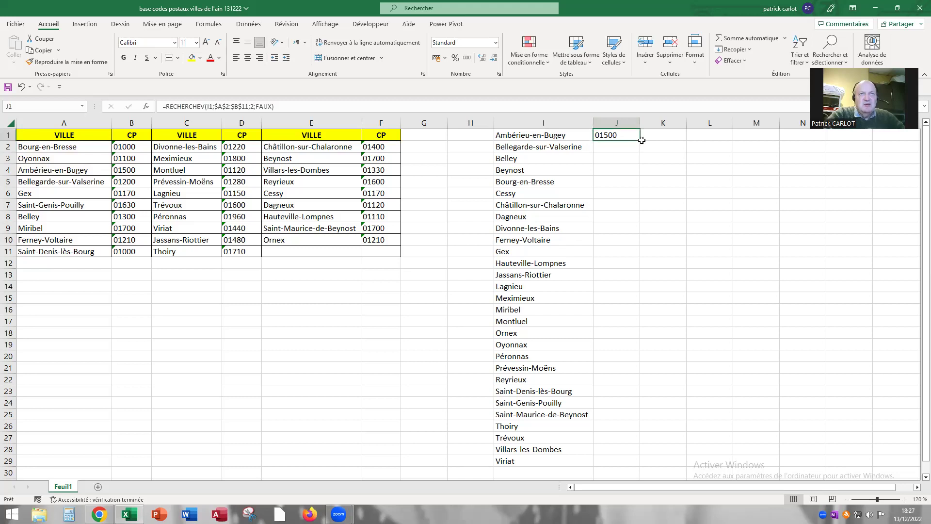
left_click_drag(640, 141, 640, 461)
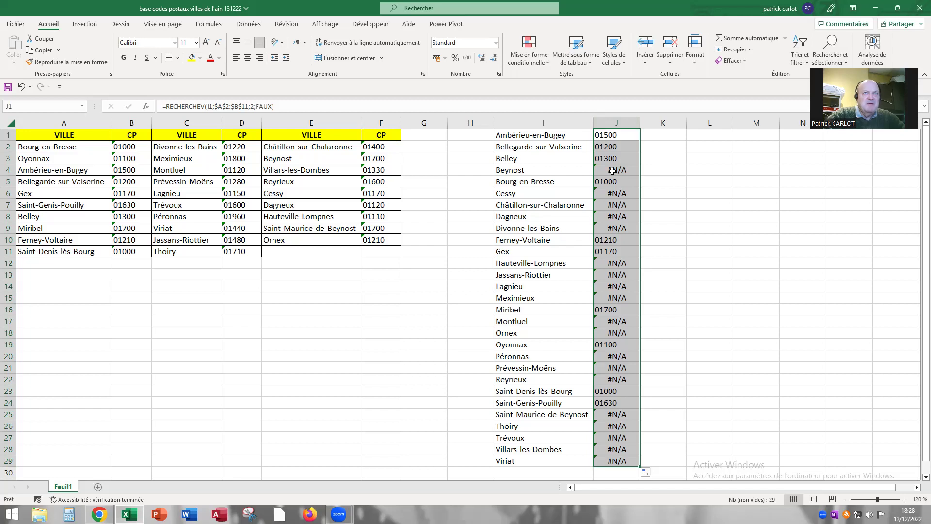
Step: Copy column J's lookup results and paste them as values into column K
right_click(613, 174)
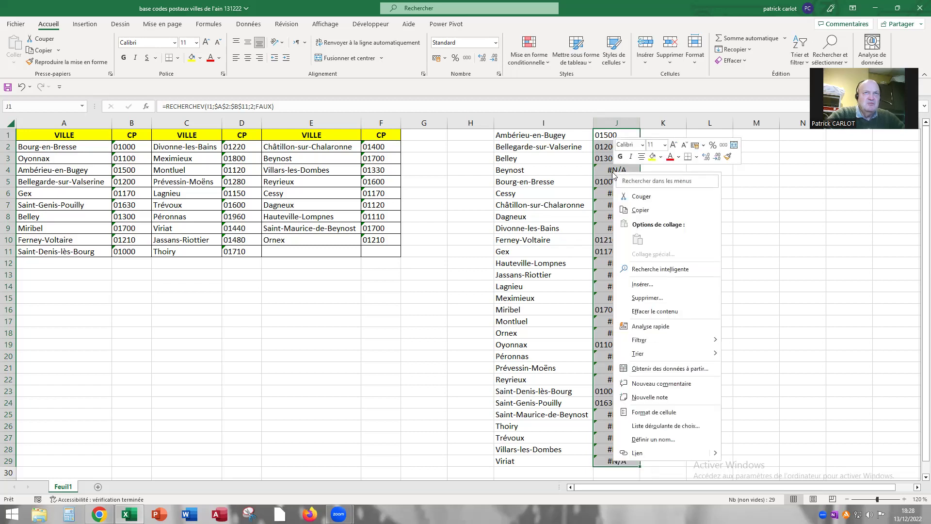
left_click(641, 210)
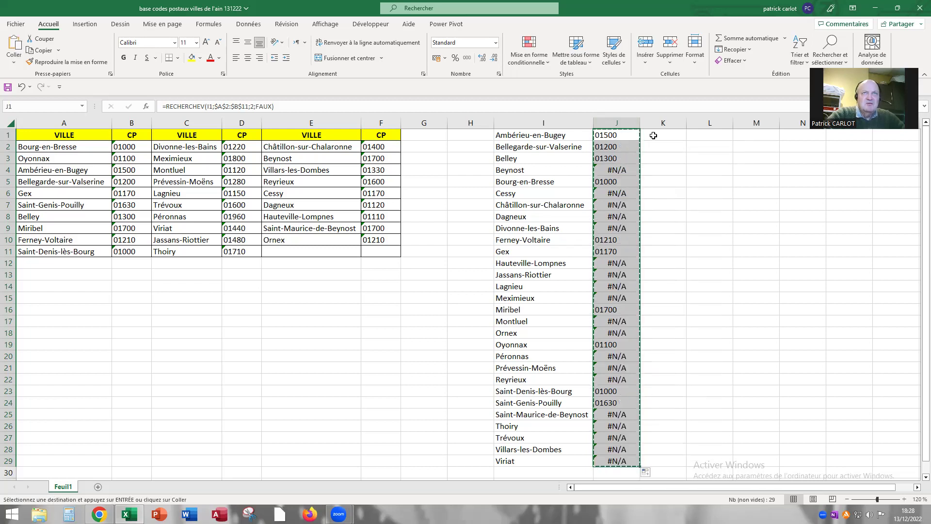
left_click(653, 136)
right_click(654, 137)
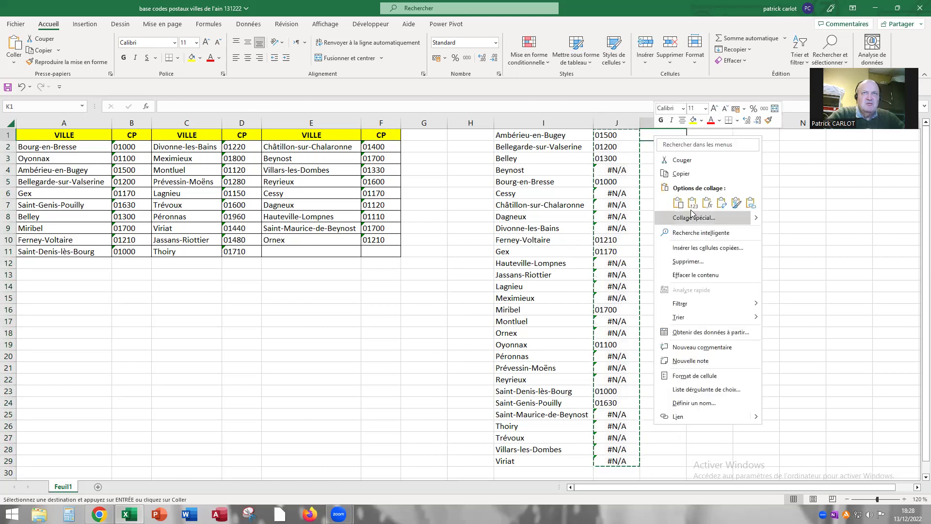
left_click(693, 203)
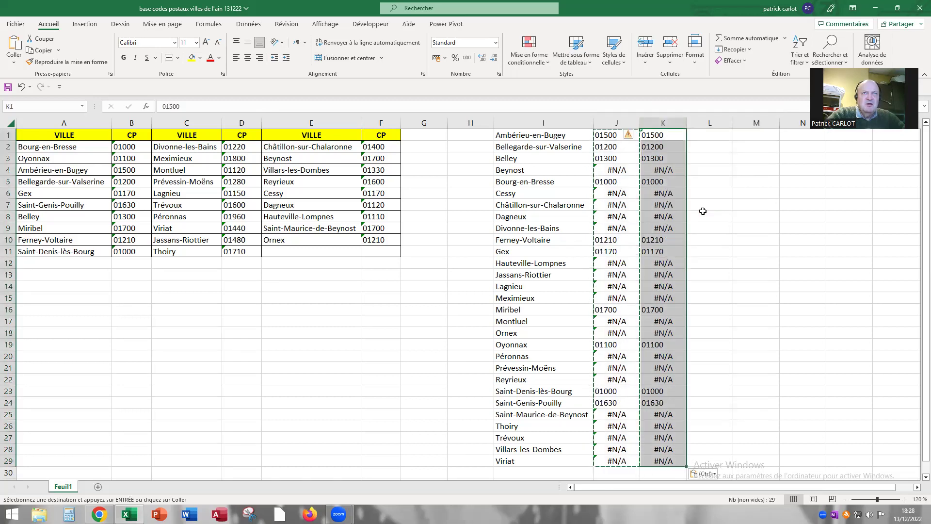
key("Escape")
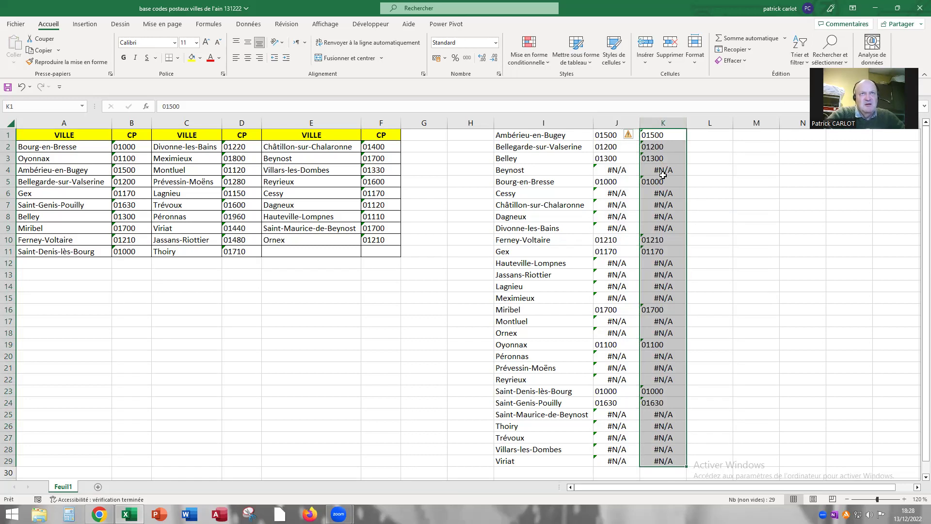
Step: Cut the values from column K and paste them back over column J's formulas
right_click(663, 175)
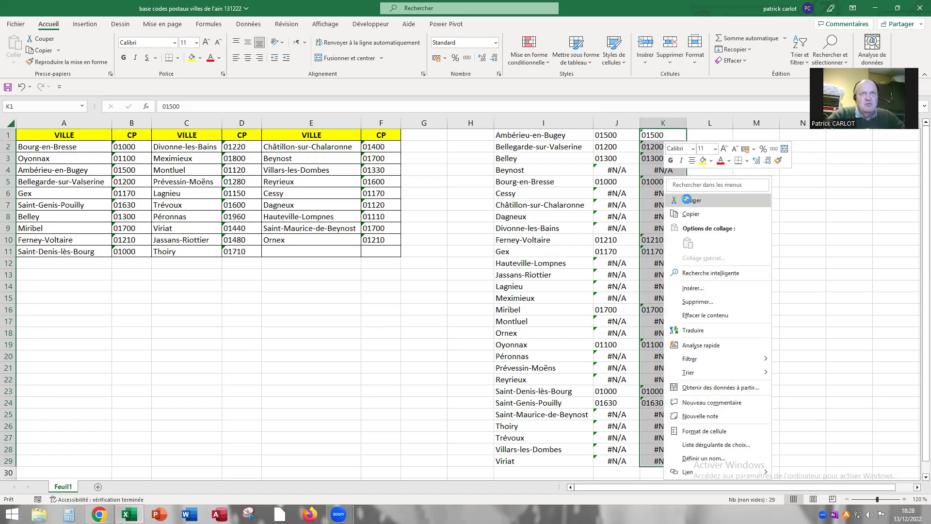
left_click(689, 214)
left_click(604, 136)
right_click(604, 137)
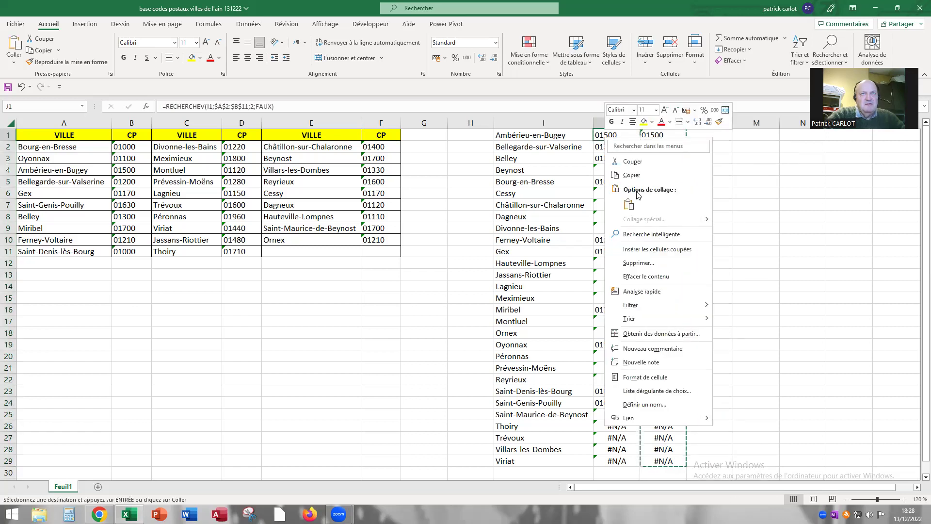
left_click(631, 205)
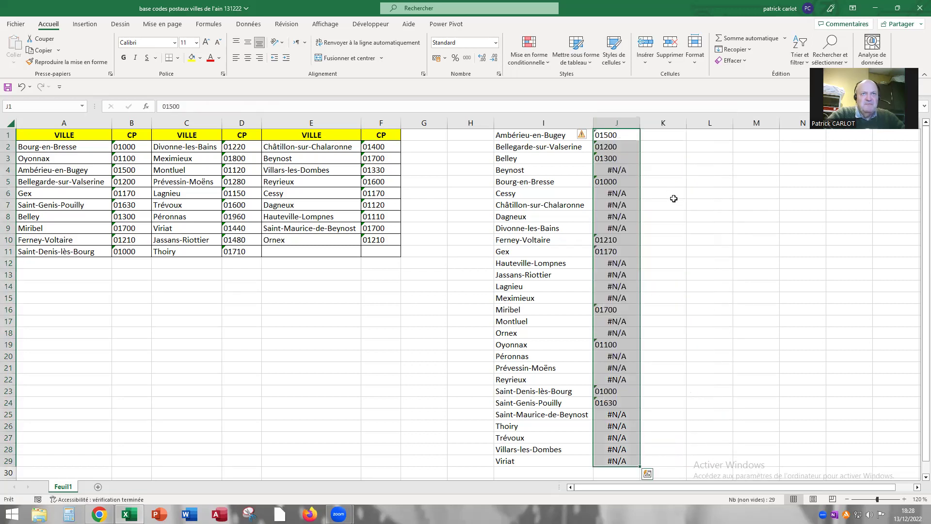
Step: Check that J3 shows 01300 and J4 shows #N/A as fixed values
left_click(605, 182)
left_click(608, 156)
left_click(608, 180)
left_click(615, 169)
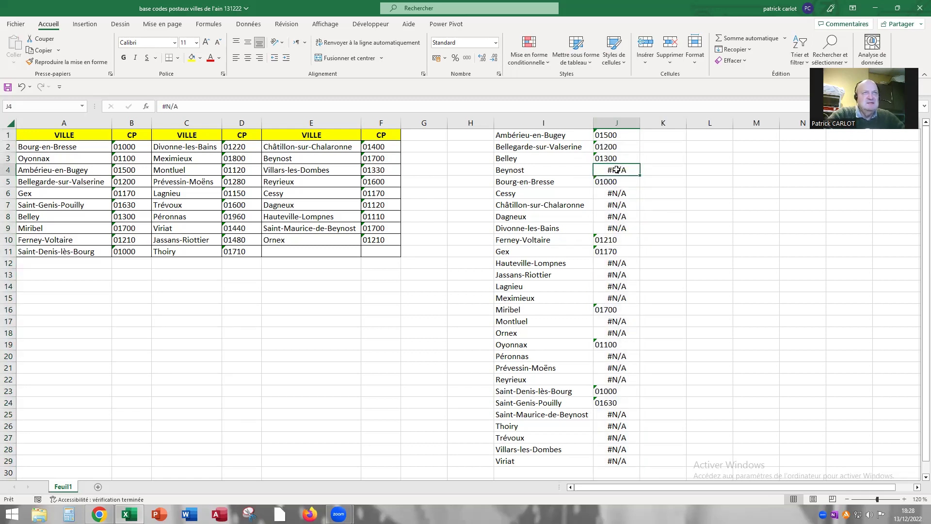
left_click(651, 137)
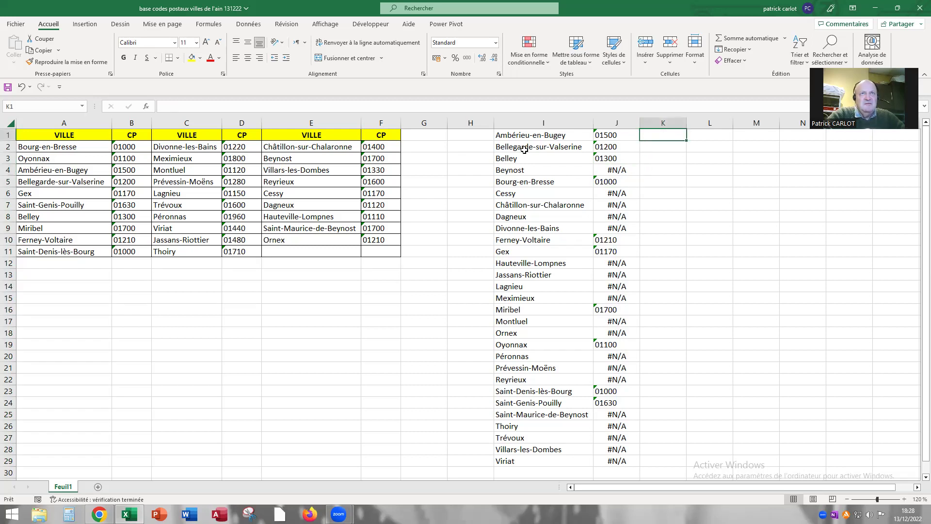
left_click(166, 105)
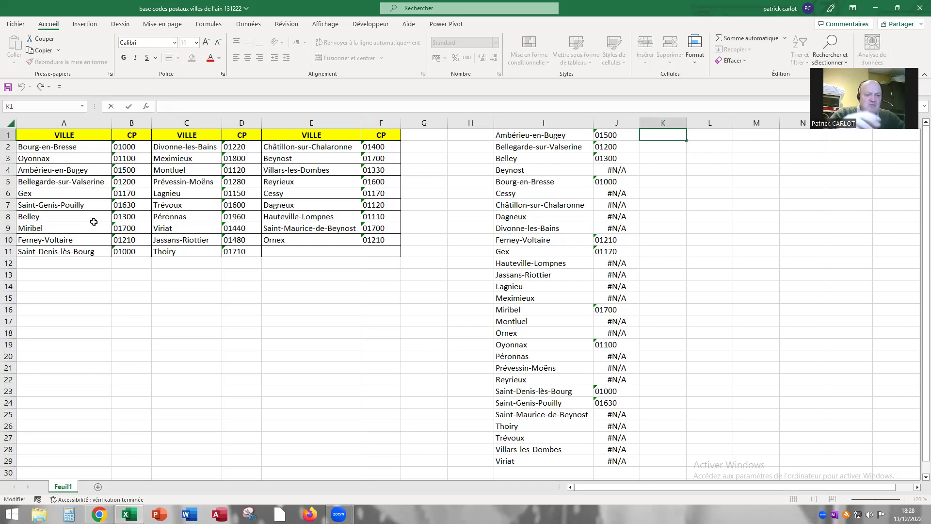
Step: Begin a RECHERCHEV formula in K1 that looks up I1 in the second table C2:D11
type("=")
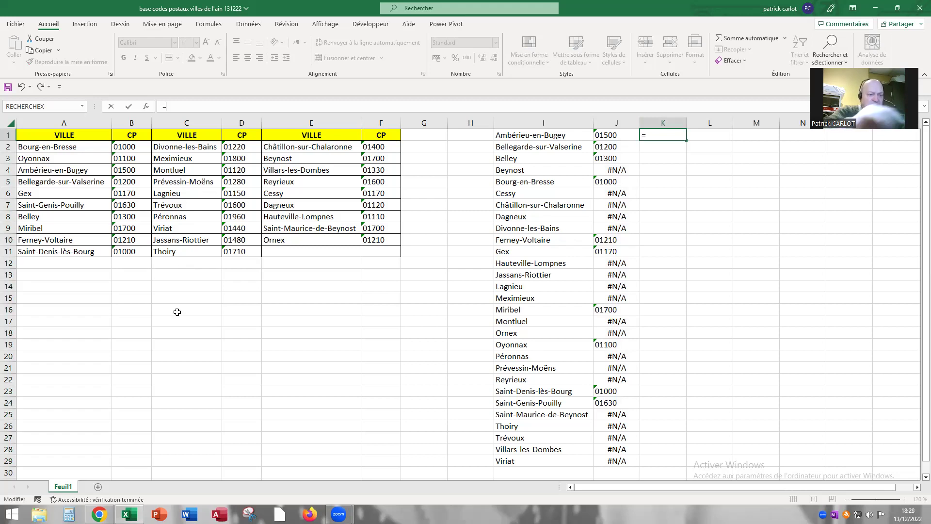
type("rech")
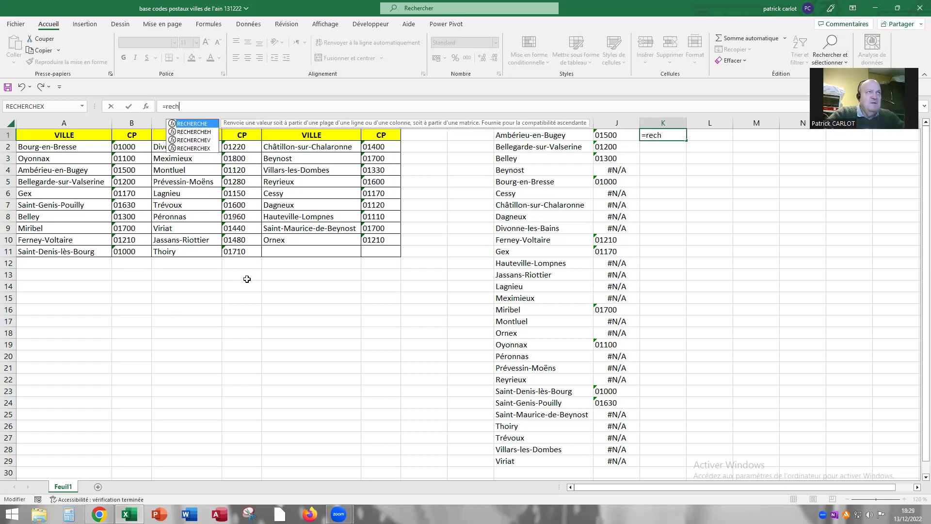
left_click(204, 141)
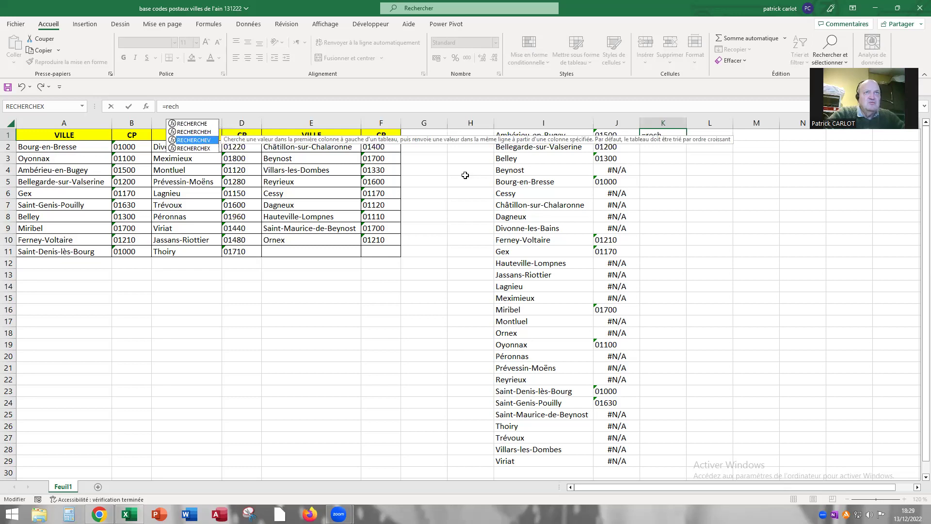
double_click(190, 140)
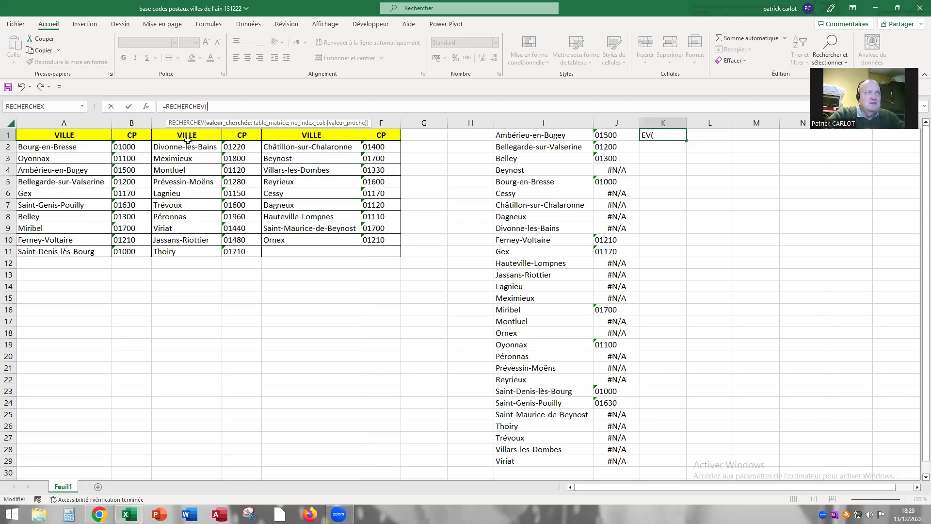
left_click(533, 138)
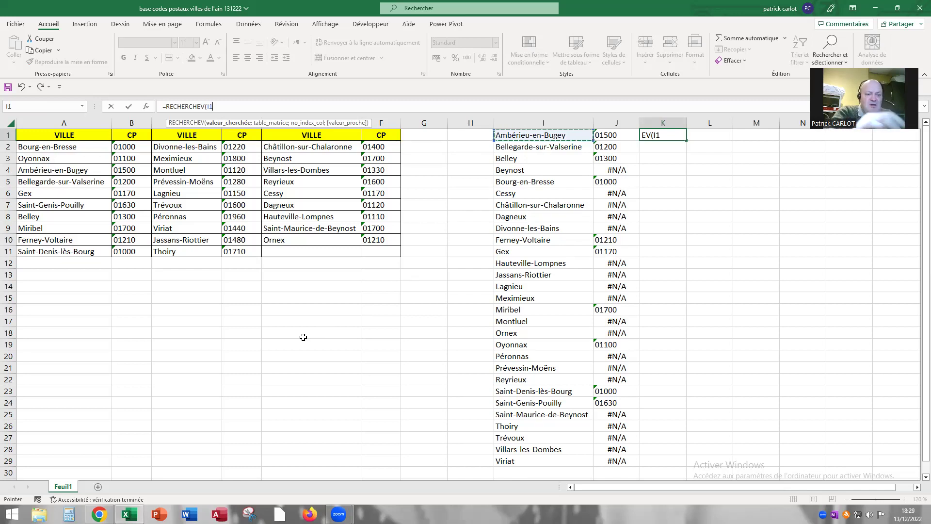
type(";")
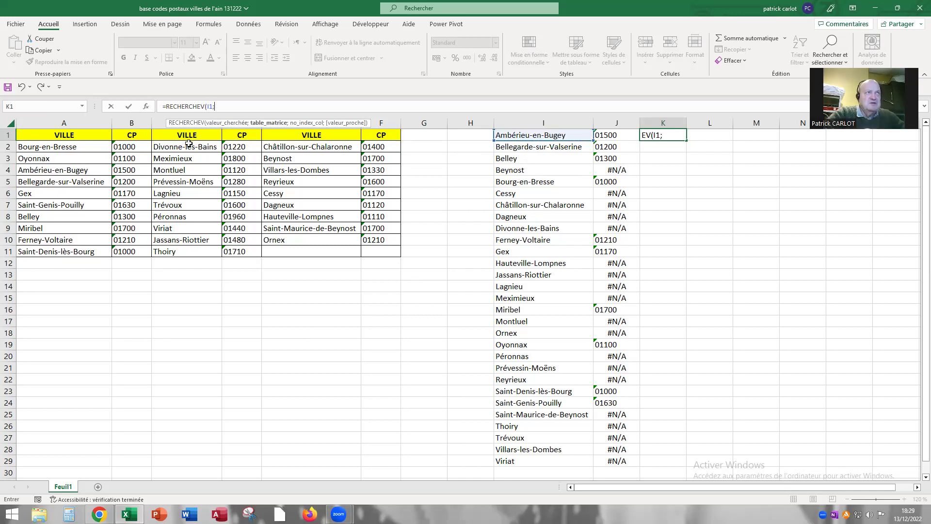
left_click_drag(189, 144, 230, 221)
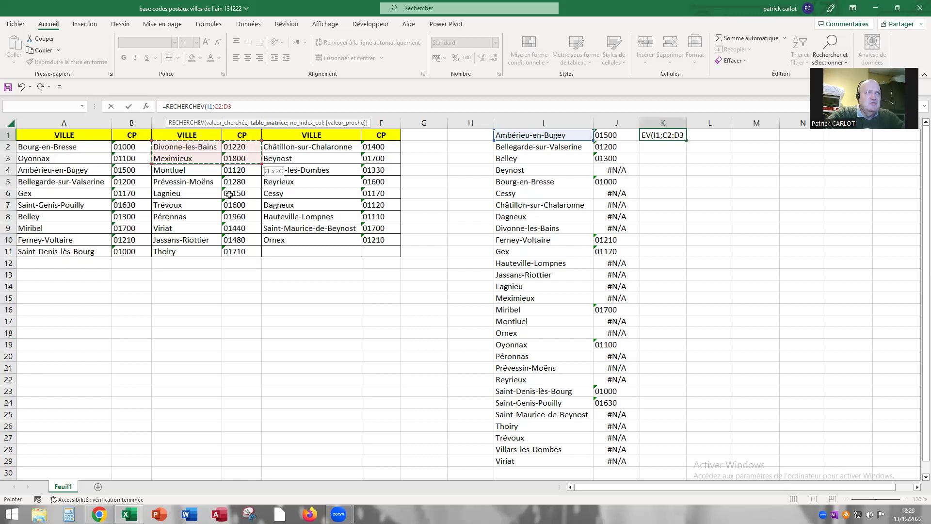
left_click_drag(231, 222, 231, 251)
Step: Lock the range as $C$2:$D$11 and finish the formula with column 2 and FAUX
left_click(218, 106)
key("F4")
left_click(249, 107)
key("F4")
left_click(253, 106)
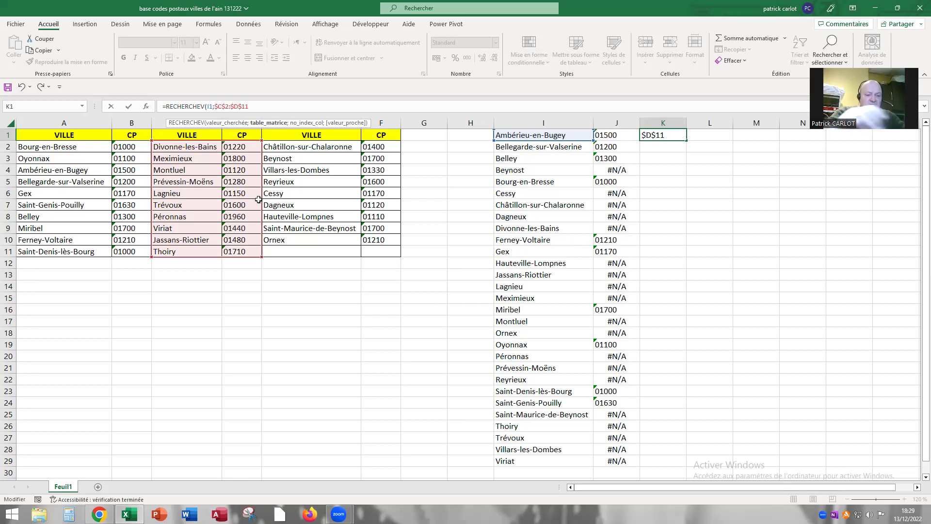
type(";")
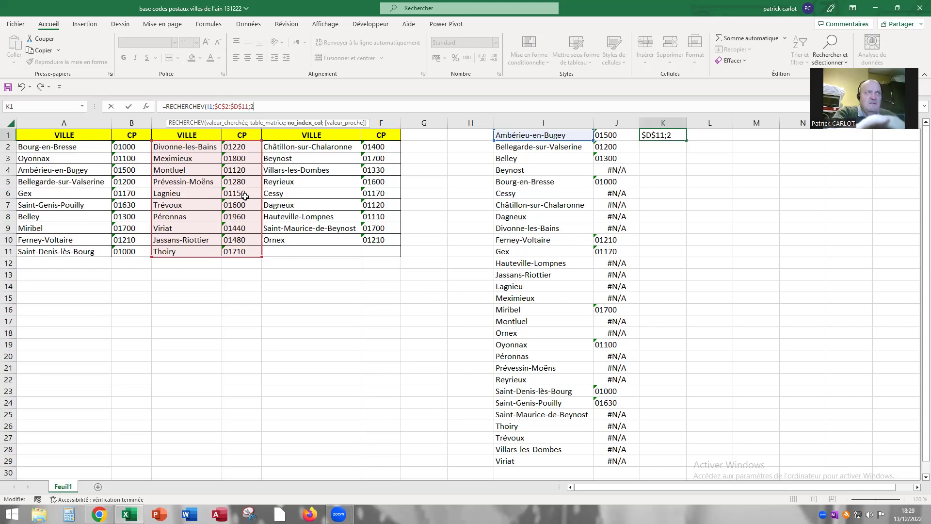
type("2;")
double_click(274, 141)
type(")")
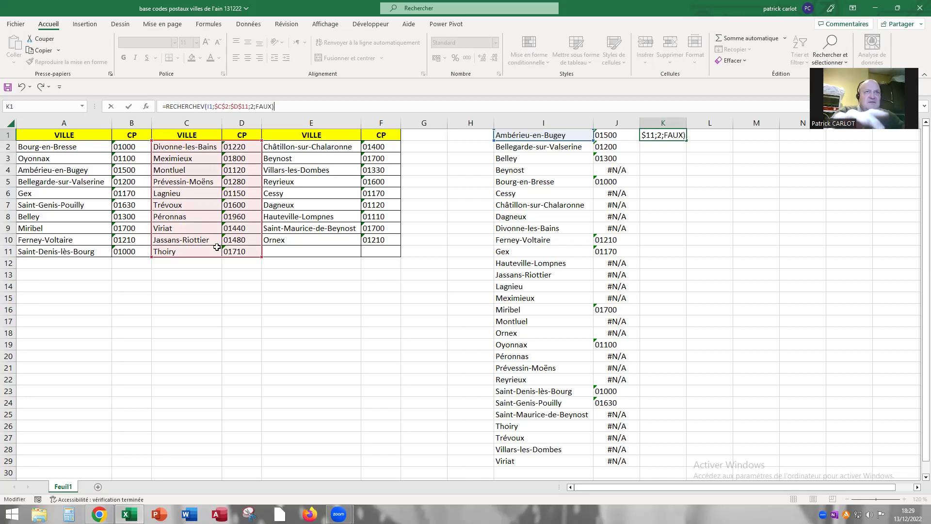
key("Return")
Step: Fill the K1 lookup formula down to K28
left_click(663, 136)
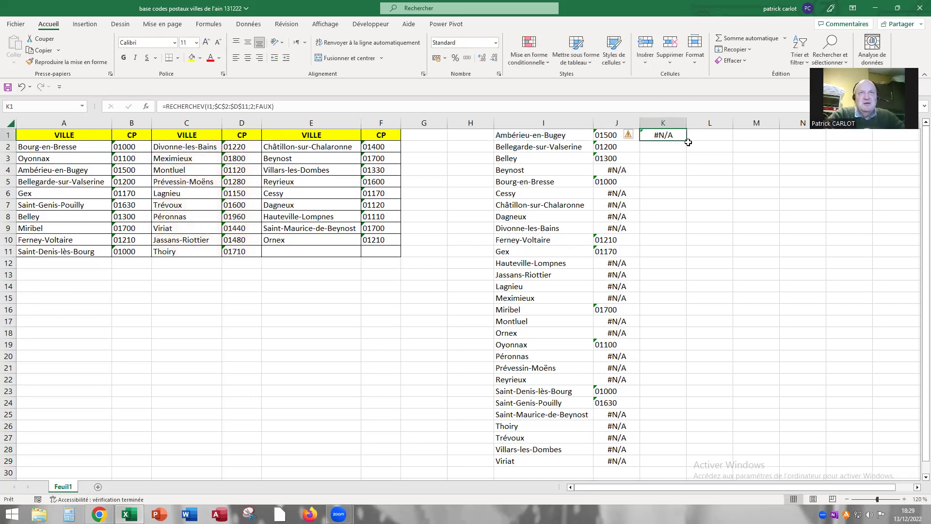
left_click_drag(686, 140, 676, 453)
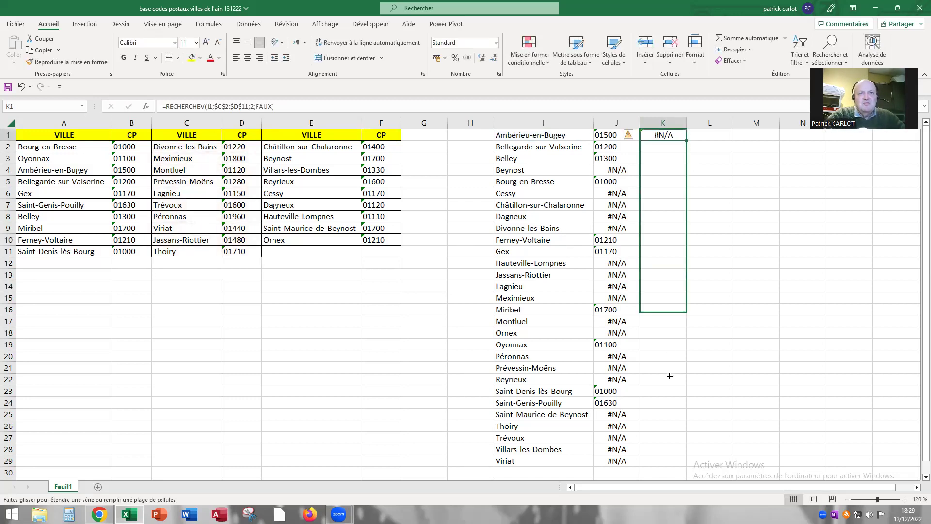
left_click_drag(677, 453, 676, 457)
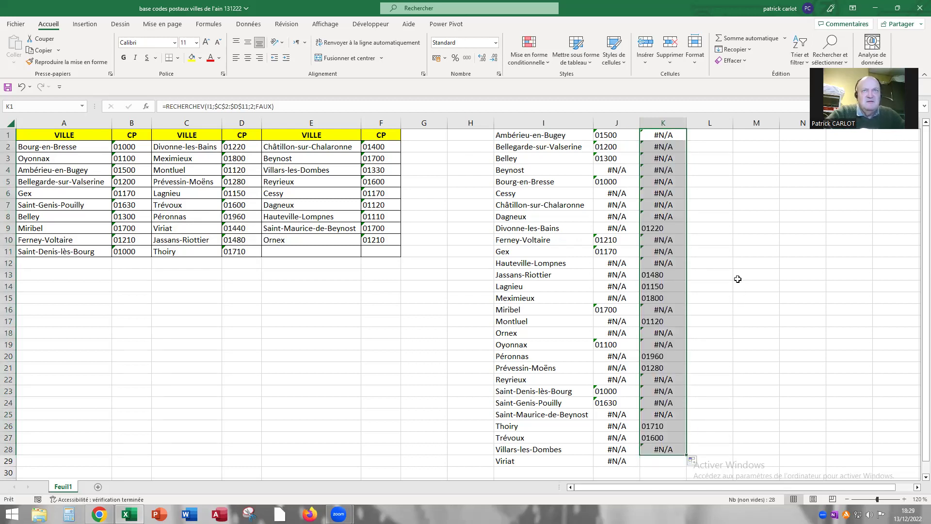
Step: Copy column K's lookup results and paste them as values into column L
right_click(660, 194)
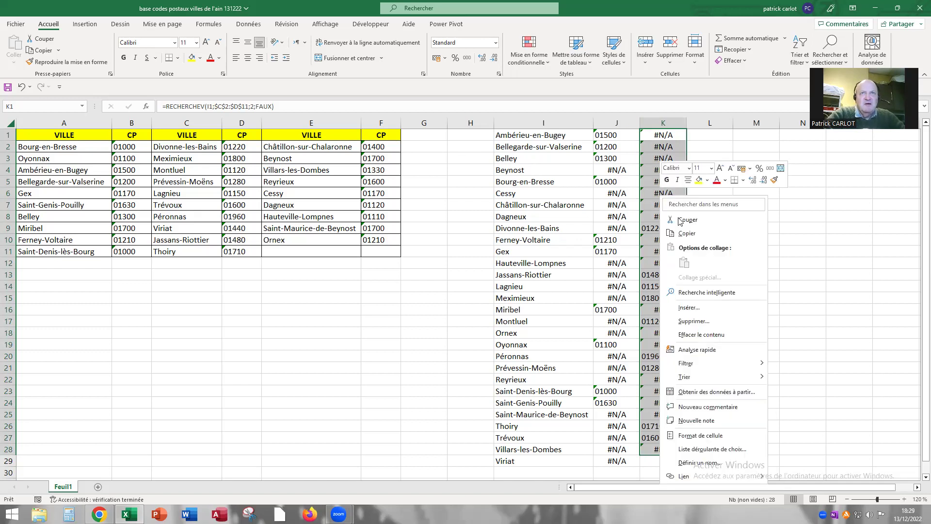
left_click(686, 234)
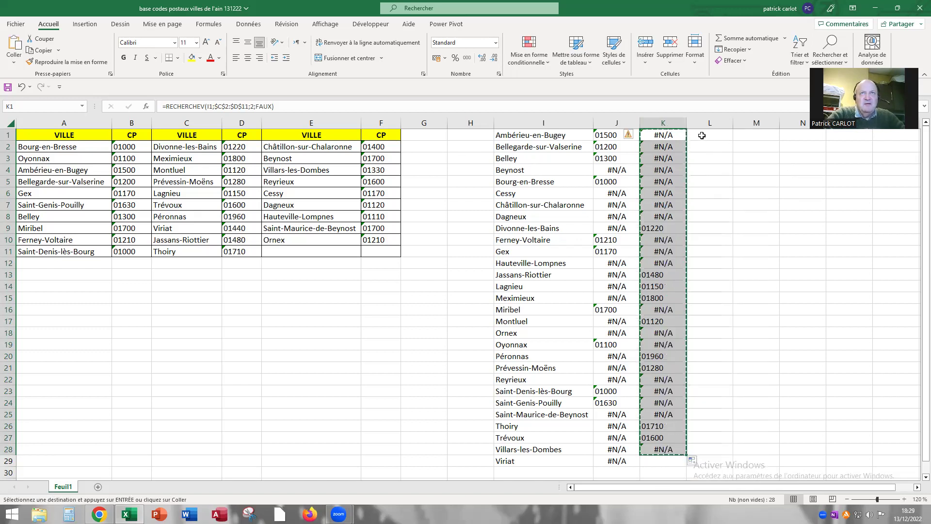
left_click(702, 135)
right_click(703, 137)
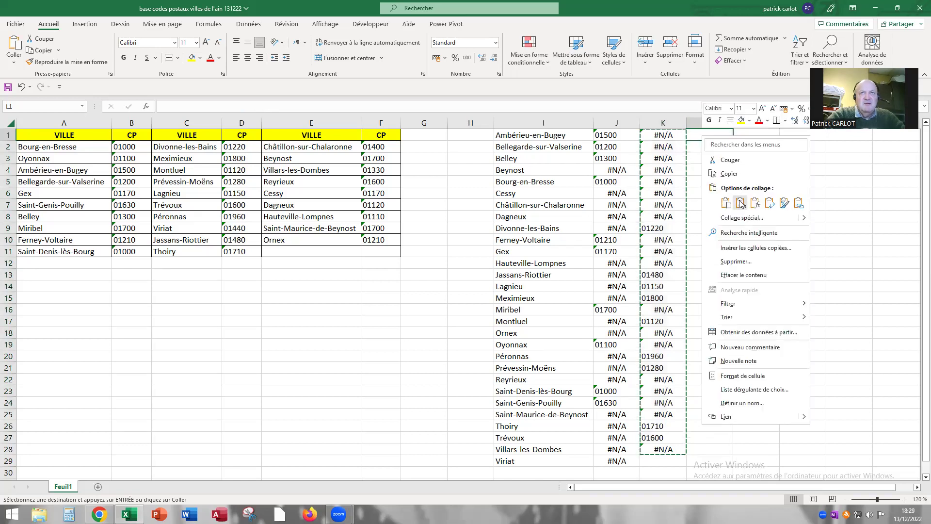
left_click(741, 203)
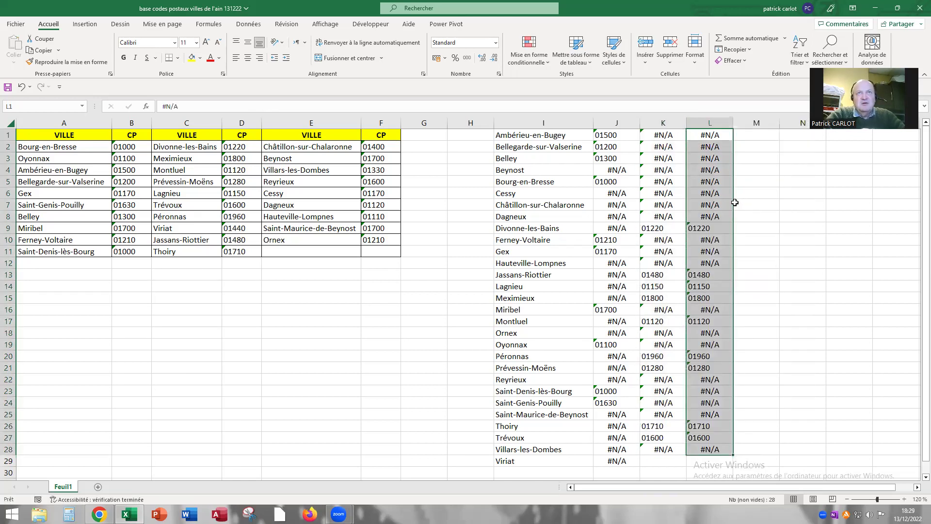
Step: Move the values from column L back over column K's formulas, leaving L empty
right_click(709, 193)
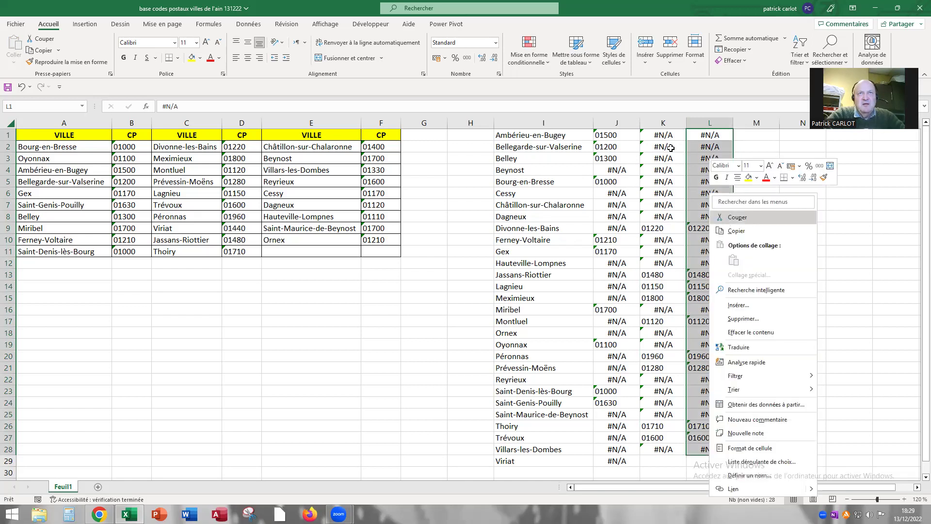
left_click(737, 217)
left_click(654, 137)
right_click(654, 138)
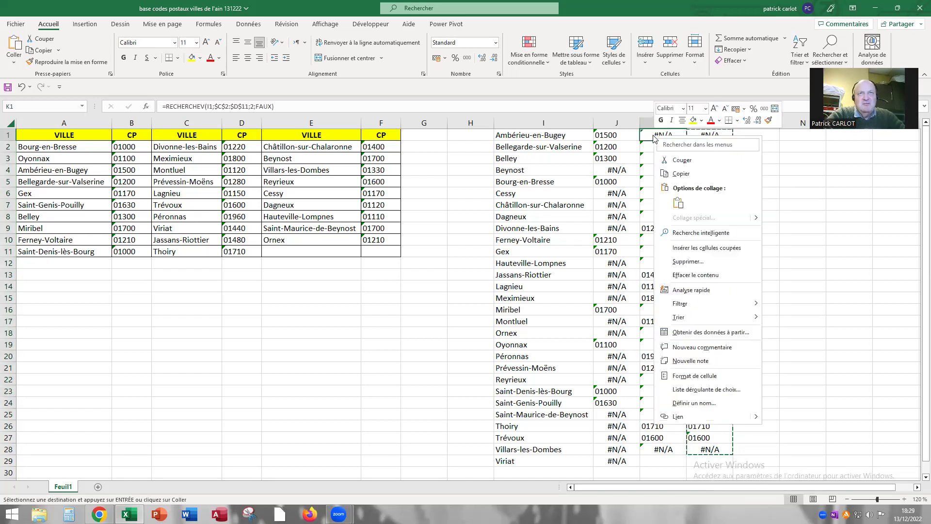
left_click(679, 203)
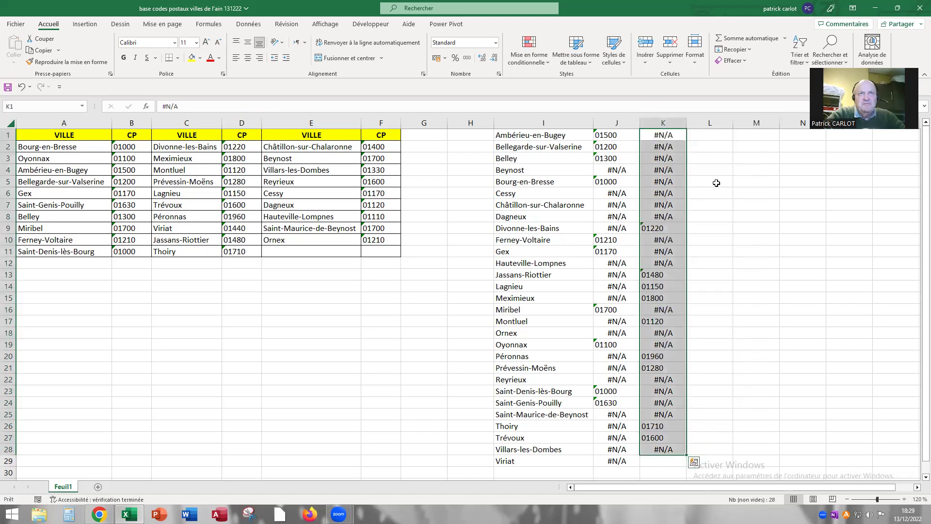
left_click(701, 137)
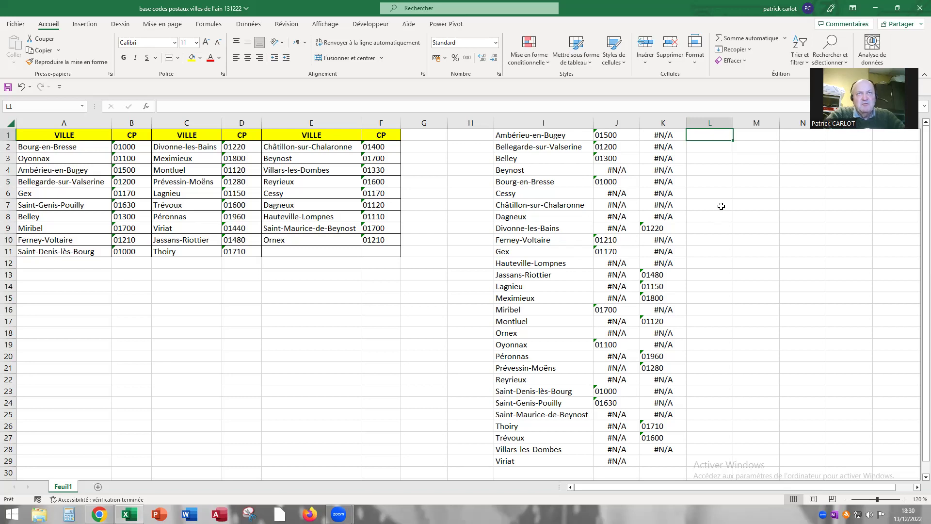
Step: Enter =SI.NON.DISP(K1;J1) in L1 to merge the two lookup results
left_click(173, 108)
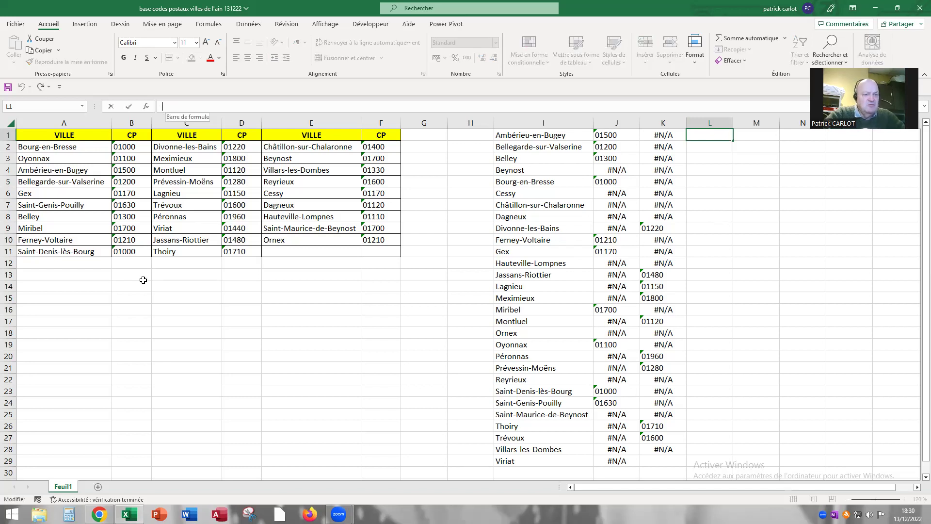
type("=")
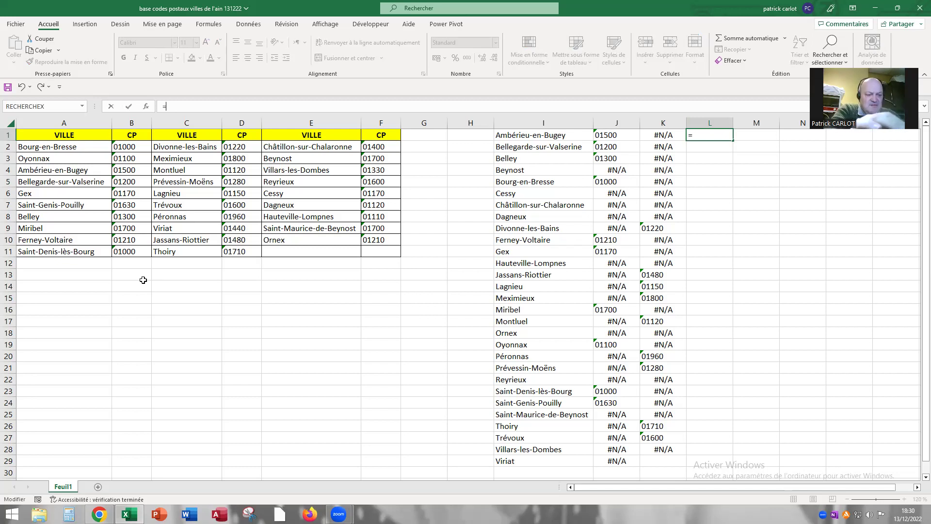
type("si")
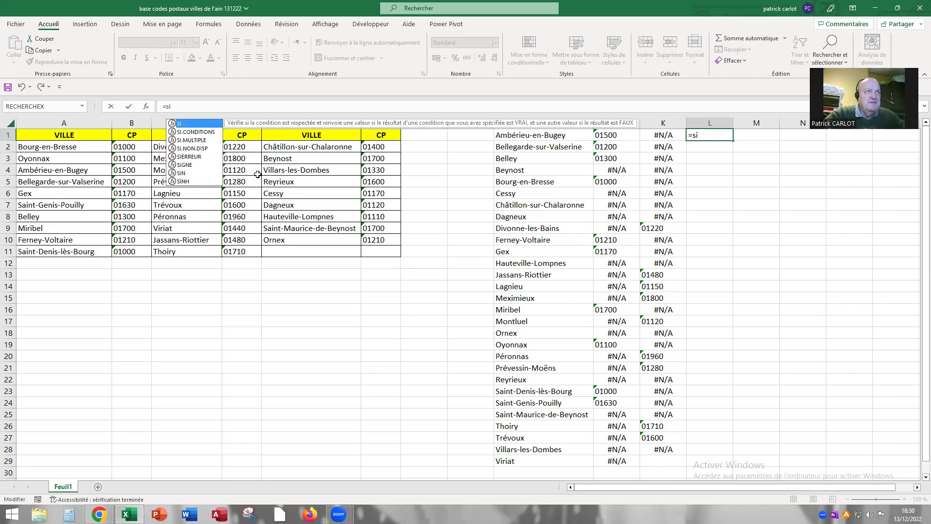
left_click(195, 149)
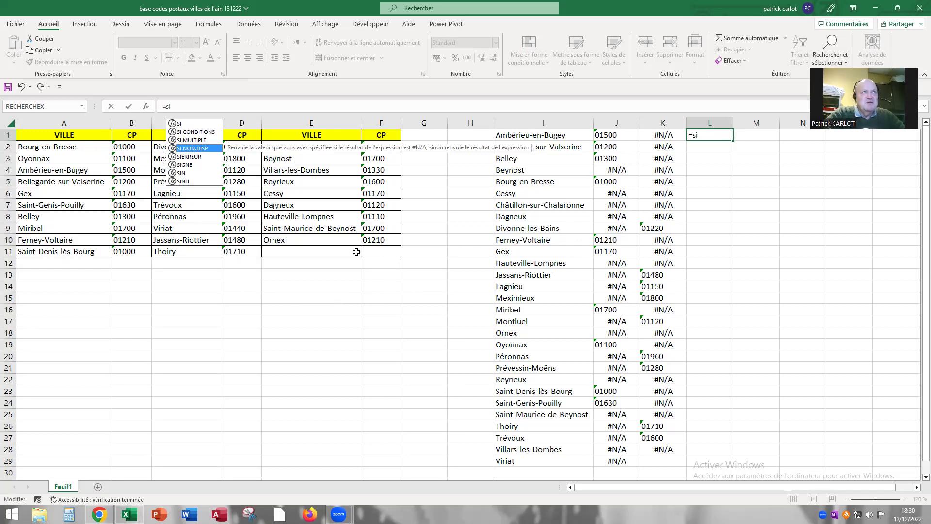
double_click(201, 149)
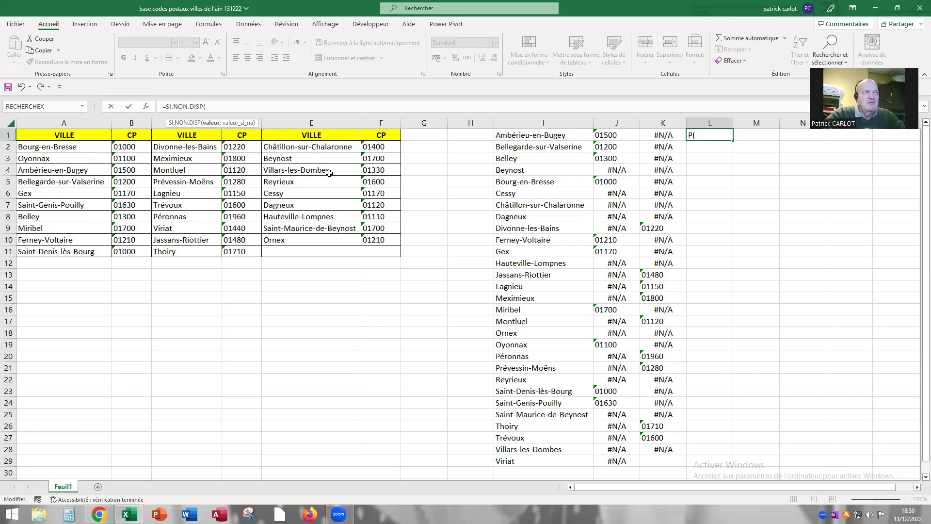
left_click(668, 135)
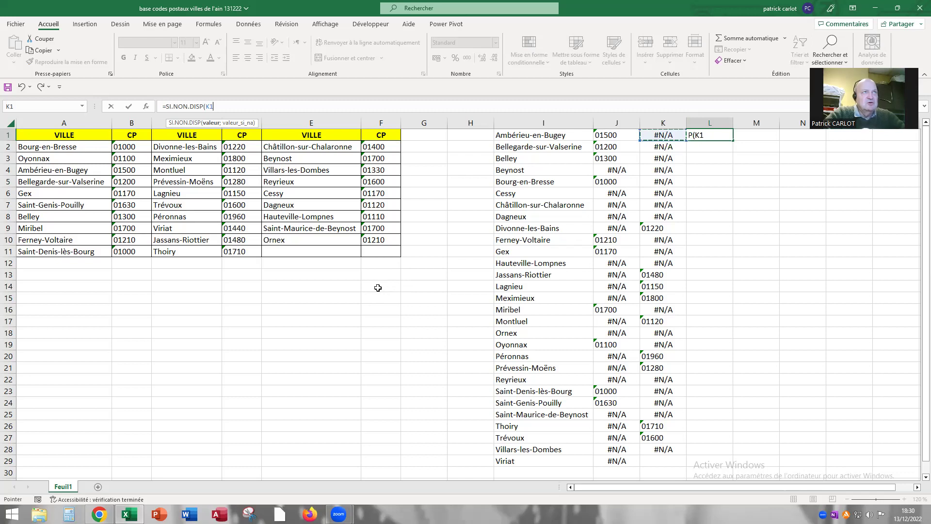
type(";")
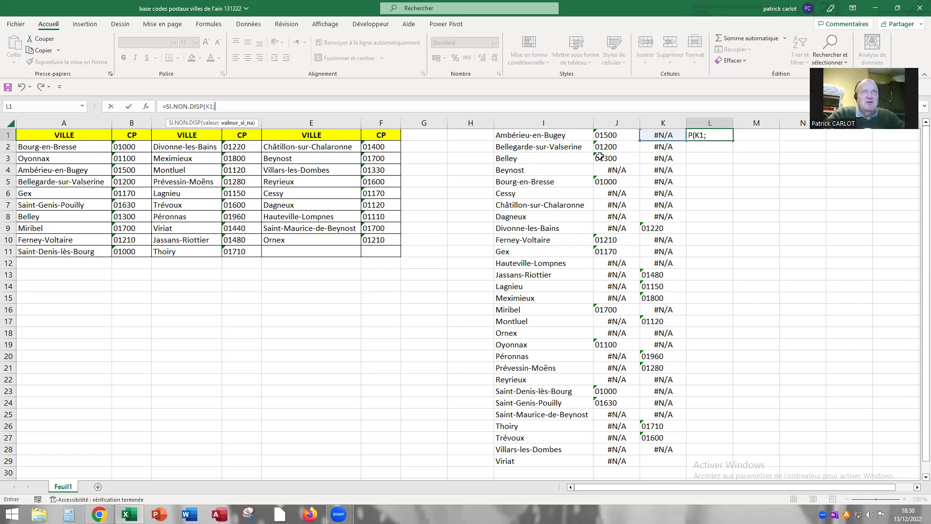
key("Left")
key("Left")
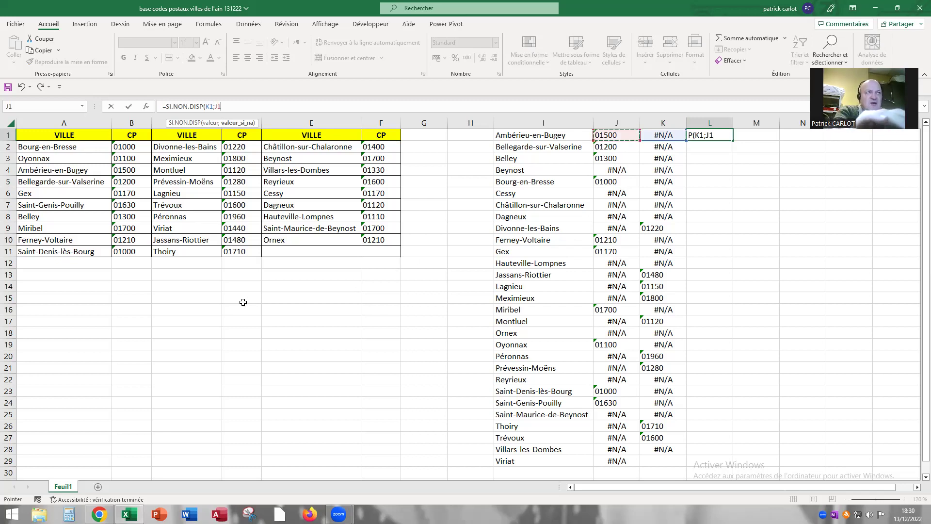
type(")")
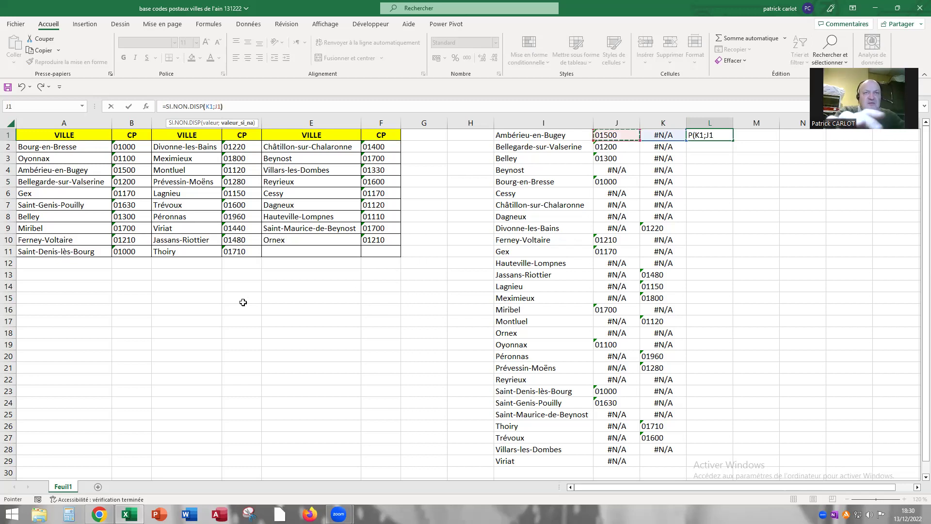
key("Return")
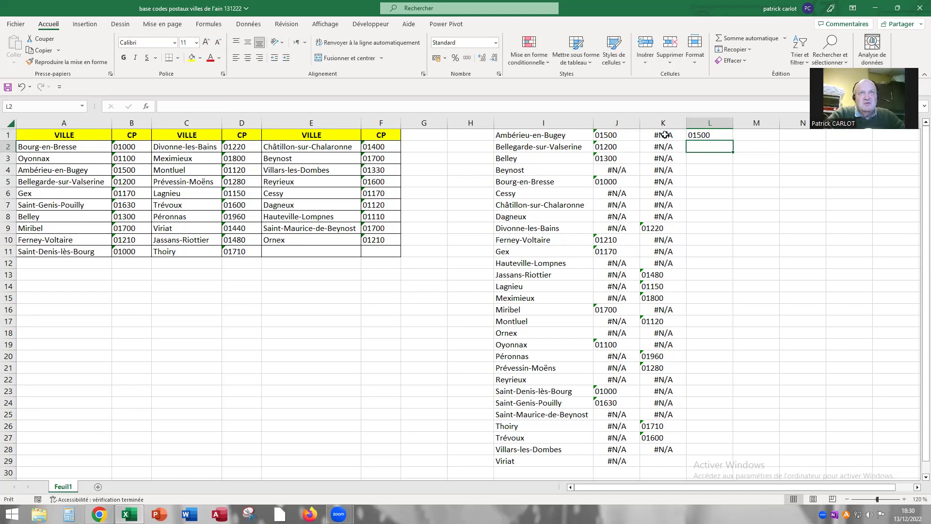
Step: Fill the L1 merge formula down to L29
left_click(704, 135)
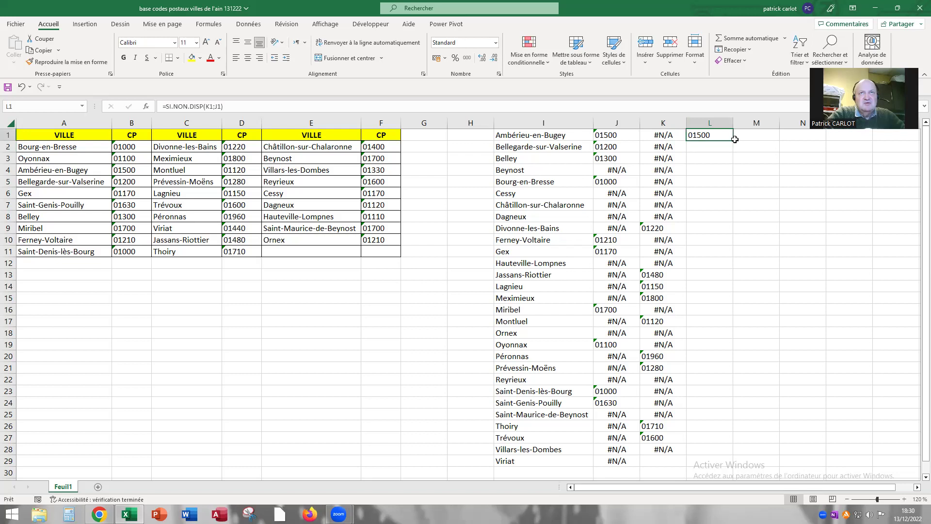
left_click_drag(725, 371, 729, 417)
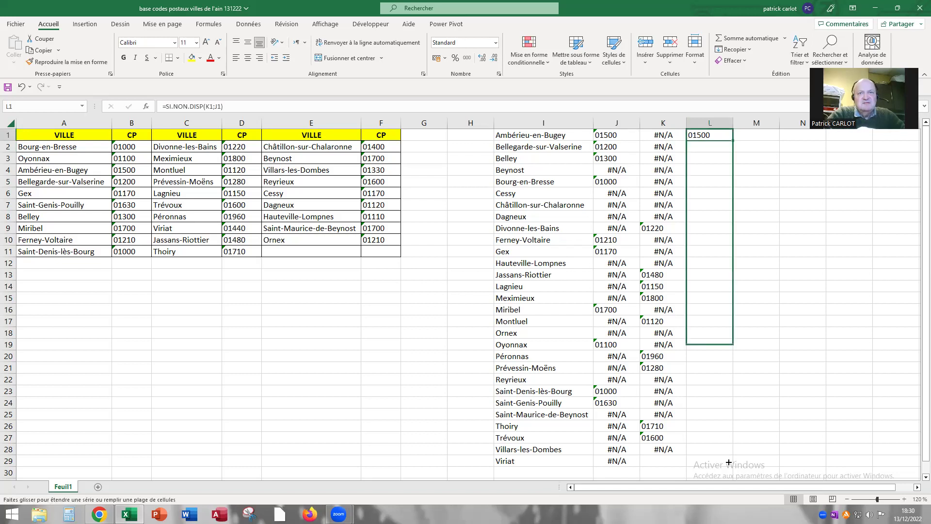
left_click_drag(728, 462, 754, 443)
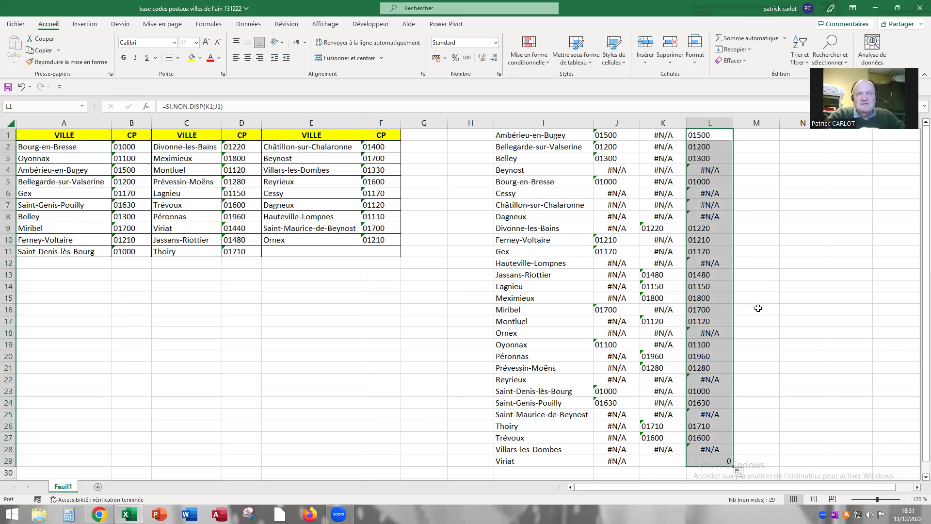
Step: Convert column L's merged codes to plain values by pasting them through column M
right_click(701, 219)
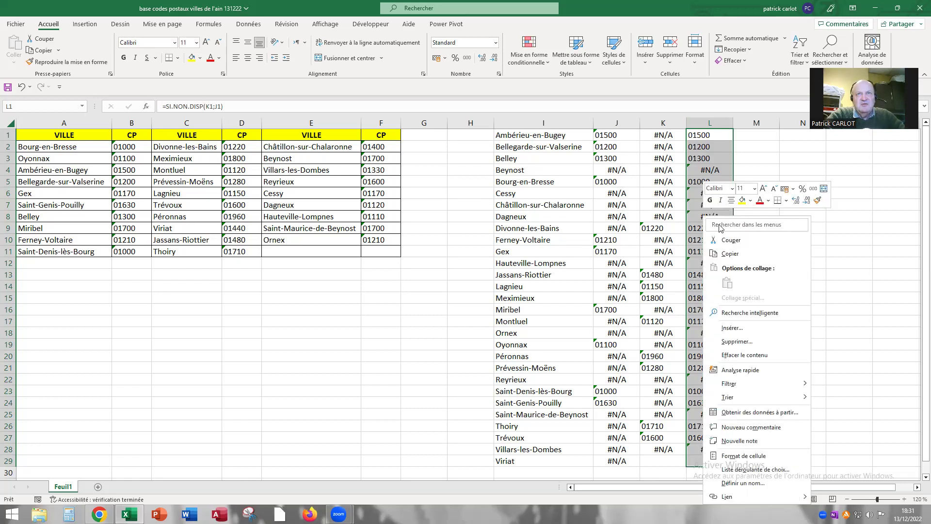
left_click(746, 136)
right_click(746, 136)
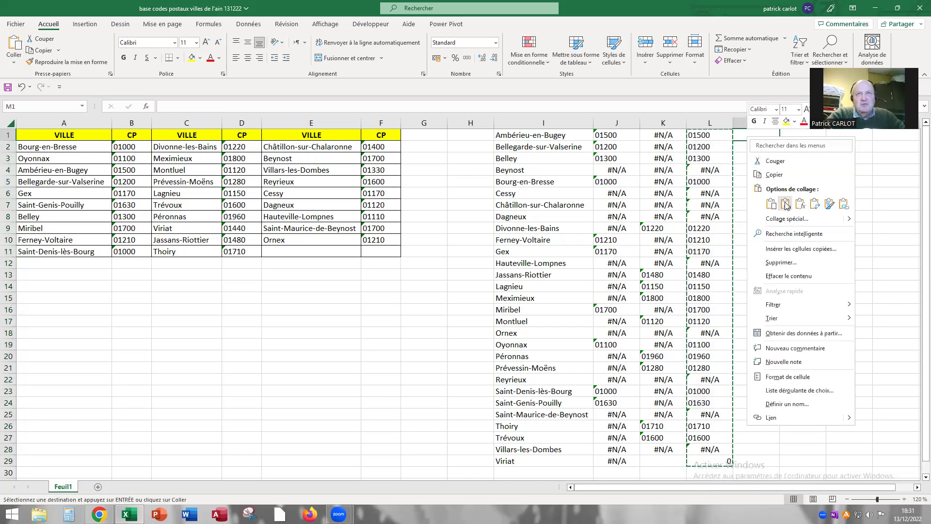
left_click(786, 204)
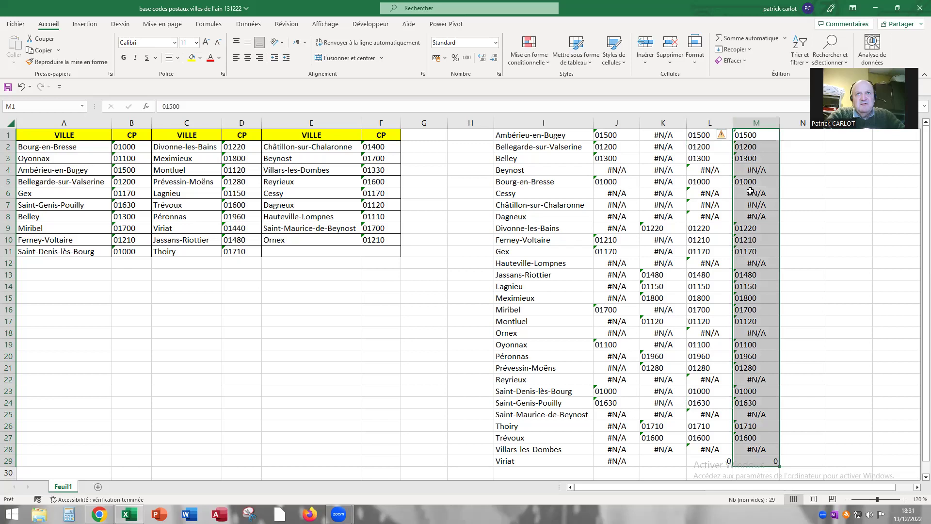
right_click(752, 194)
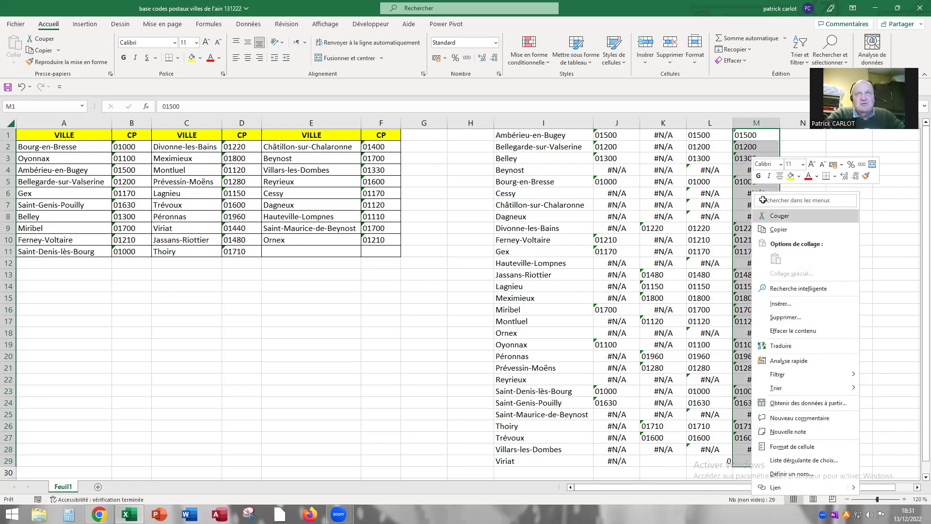
left_click(773, 218)
left_click(699, 135)
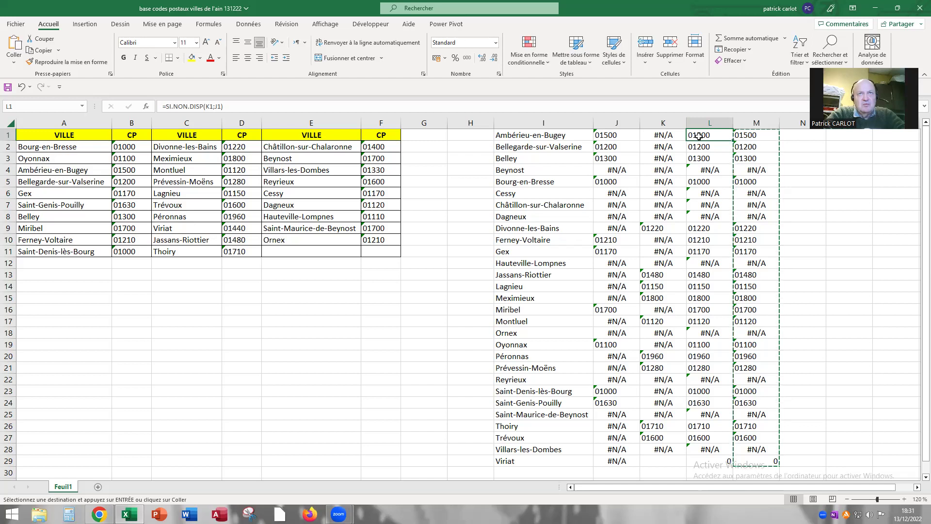
right_click(726, 208)
left_click(767, 175)
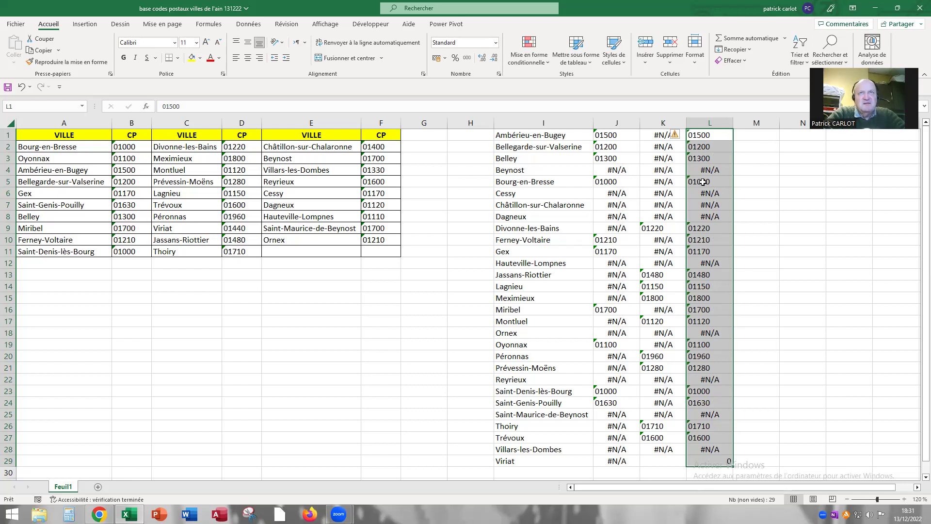
Step: Move the merged postal codes from column L into column J
right_click(706, 182)
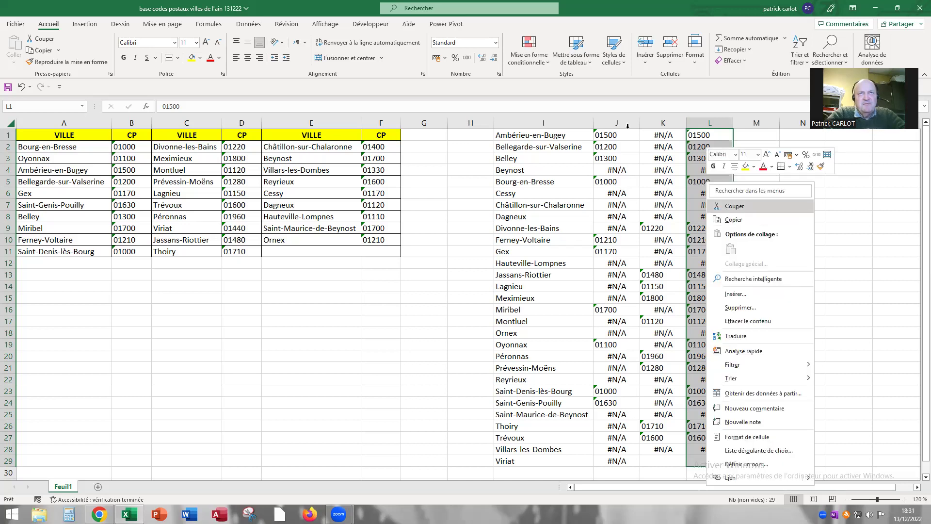
left_click(723, 206)
left_click(611, 135)
right_click(612, 139)
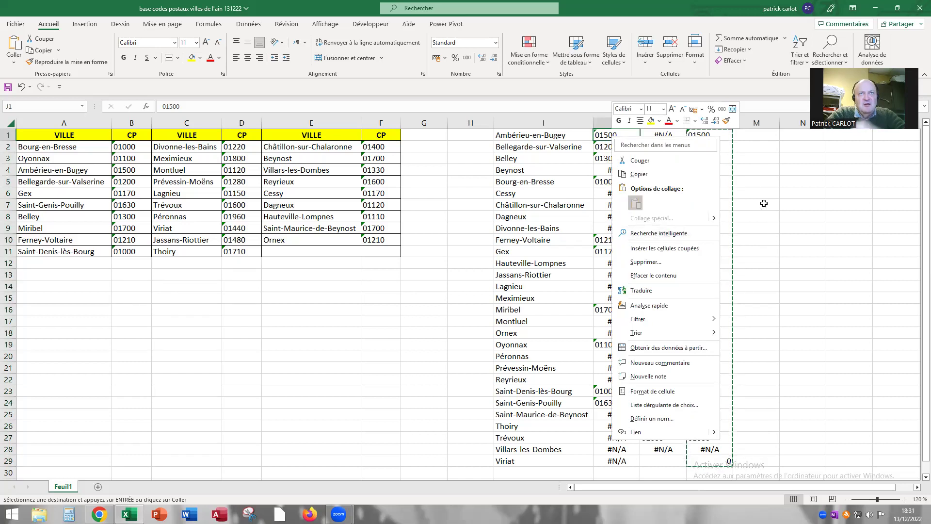
left_click(638, 206)
Step: Delete the leftover helper column K
left_click(661, 128)
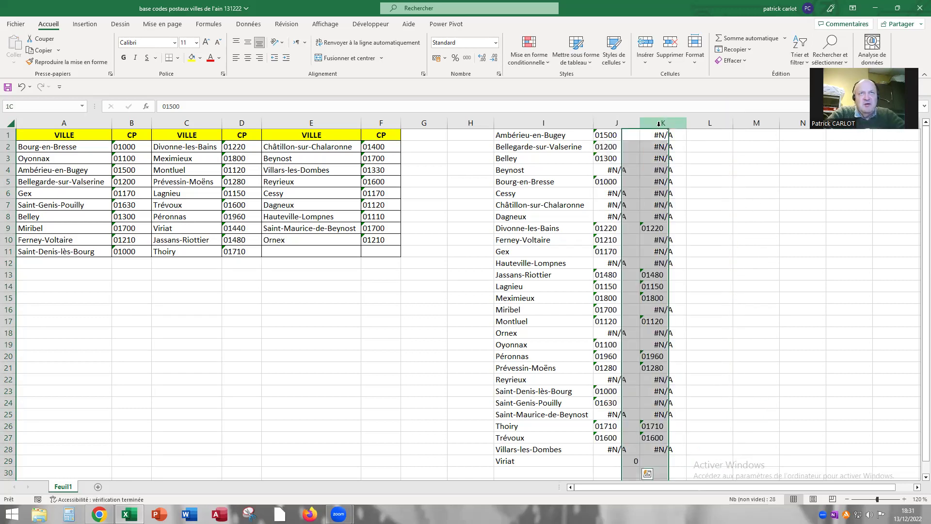
right_click(662, 128)
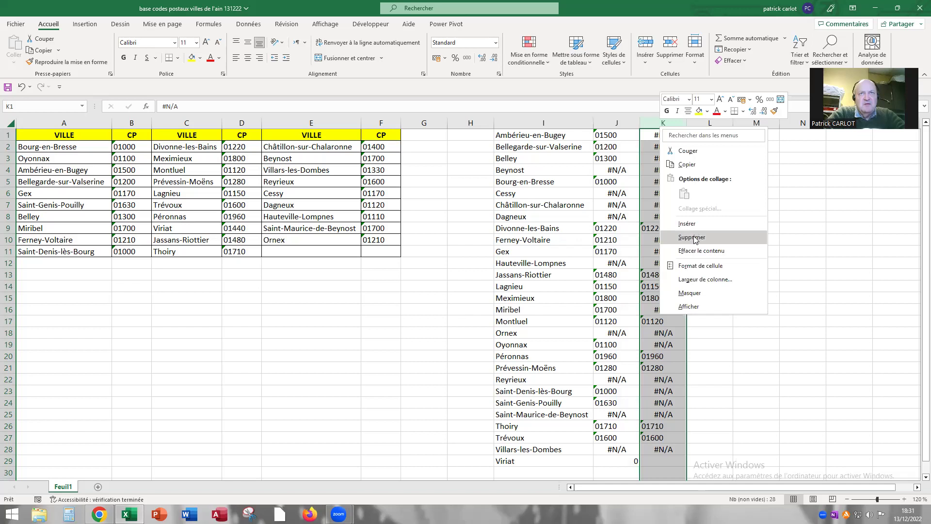
left_click(693, 239)
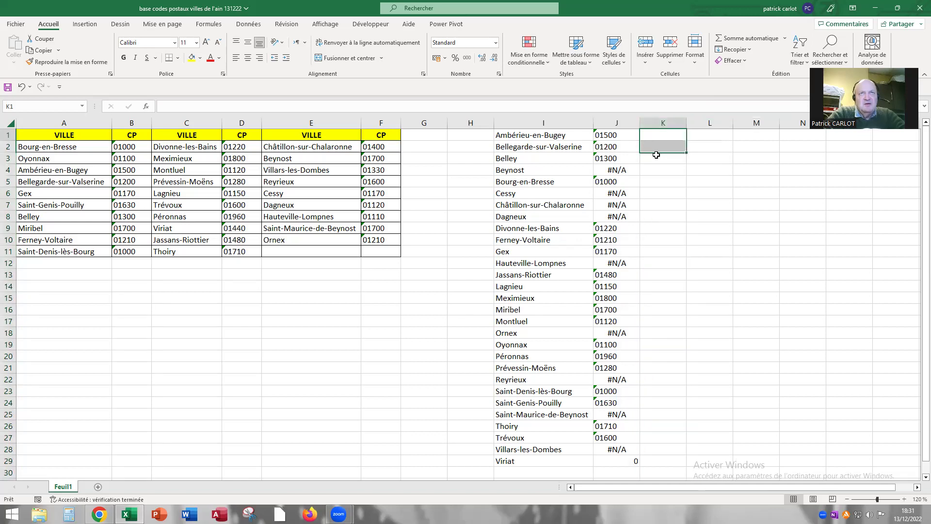
Step: Start a RECHERCHEV formula in K1 that looks up I1 in the third table E2:F10
left_click(161, 105)
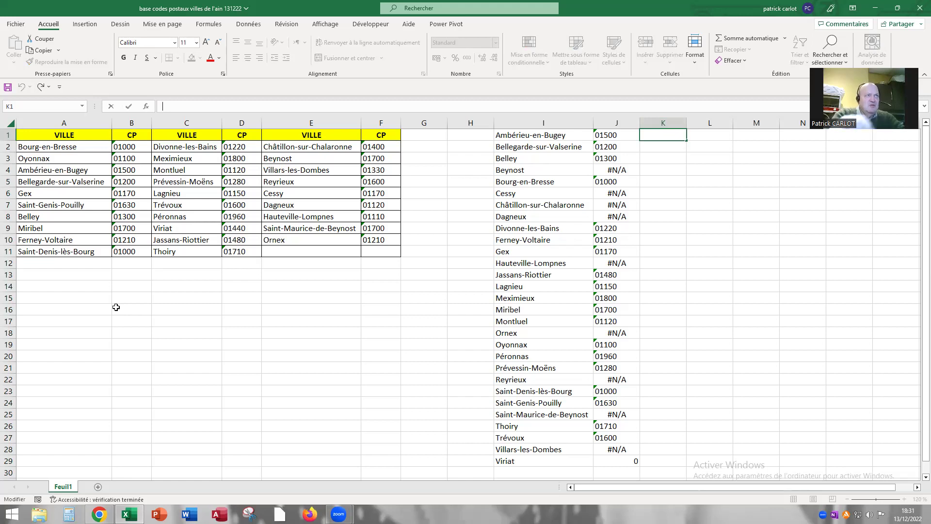
type("=rech")
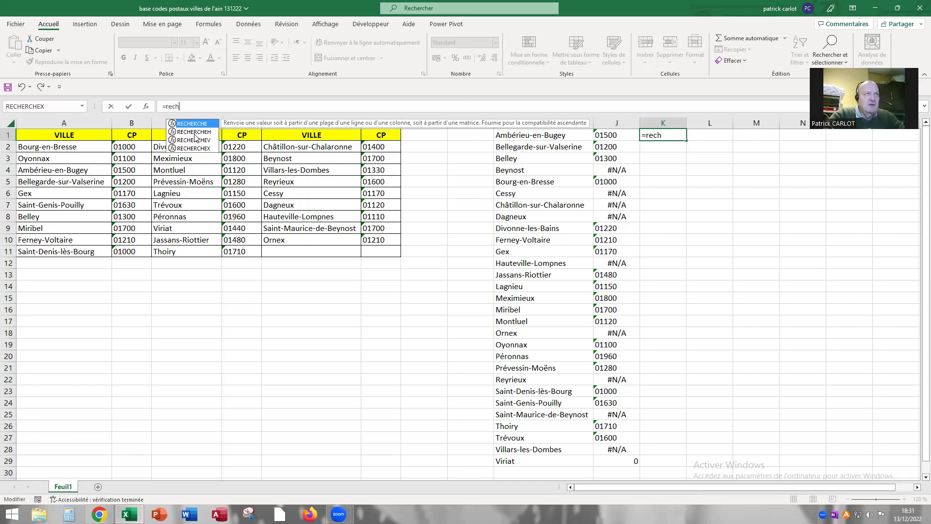
double_click(193, 140)
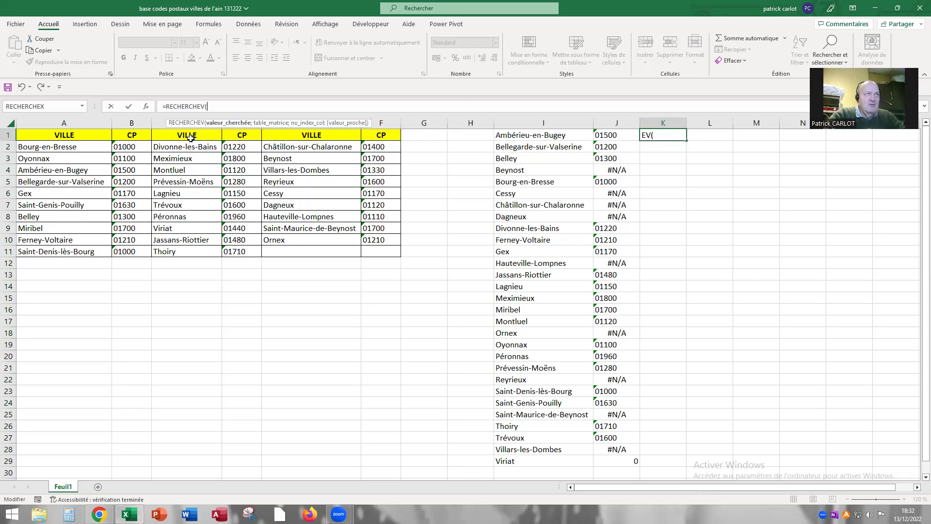
left_click(537, 137)
type(";")
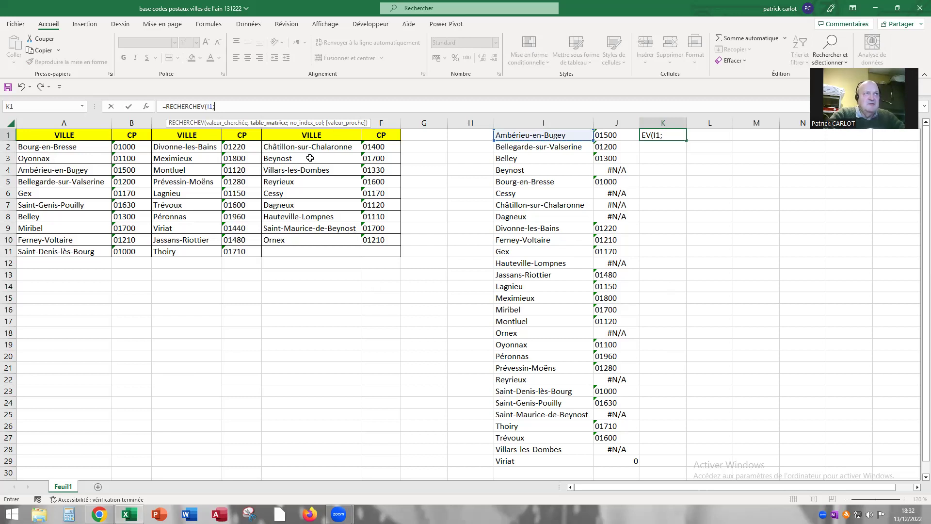
left_click_drag(311, 146, 367, 242)
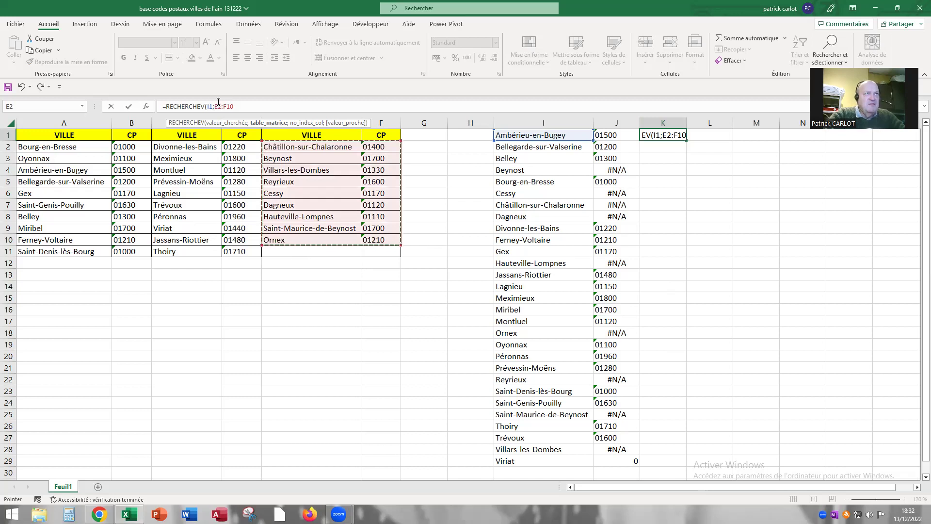
Step: Lock the range as $E$2:$F$10, add column 2 and FAUX, and confirm
left_click(238, 108)
key("F4")
left_click(252, 105)
key("F4")
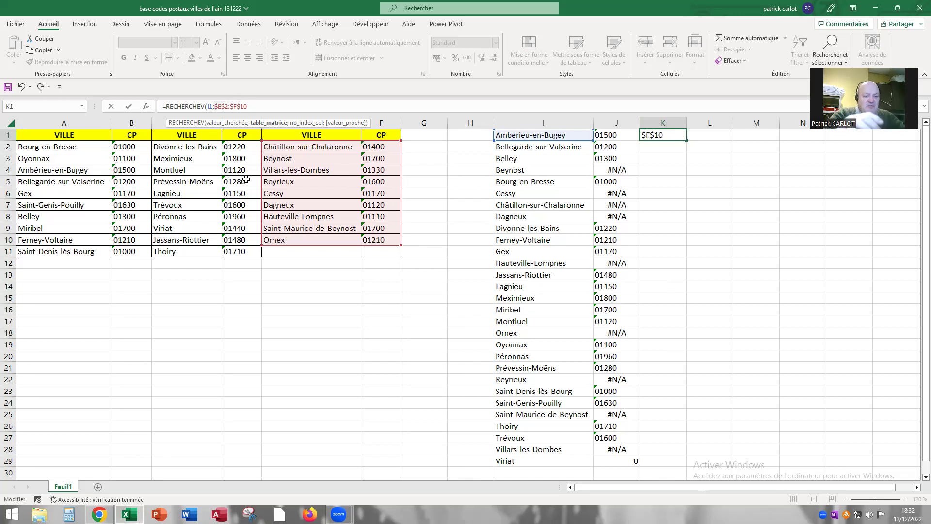
type(";")
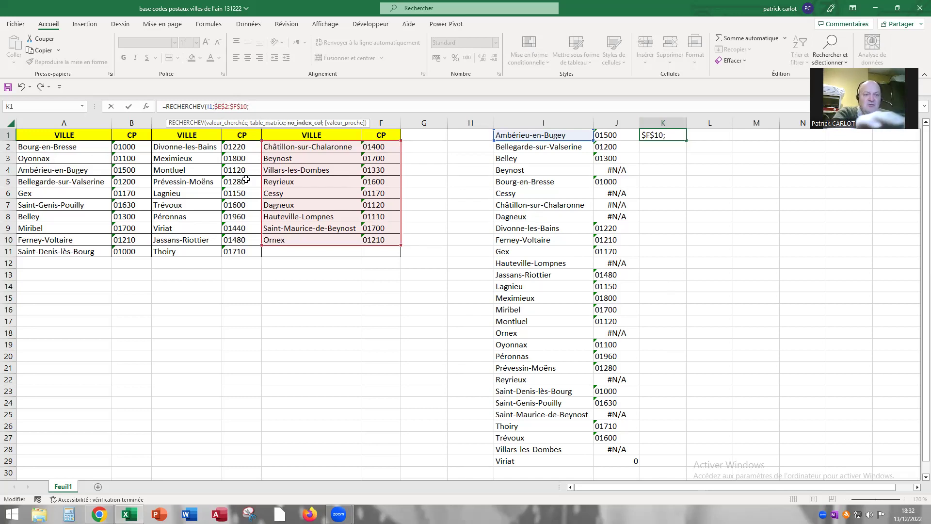
type("2;")
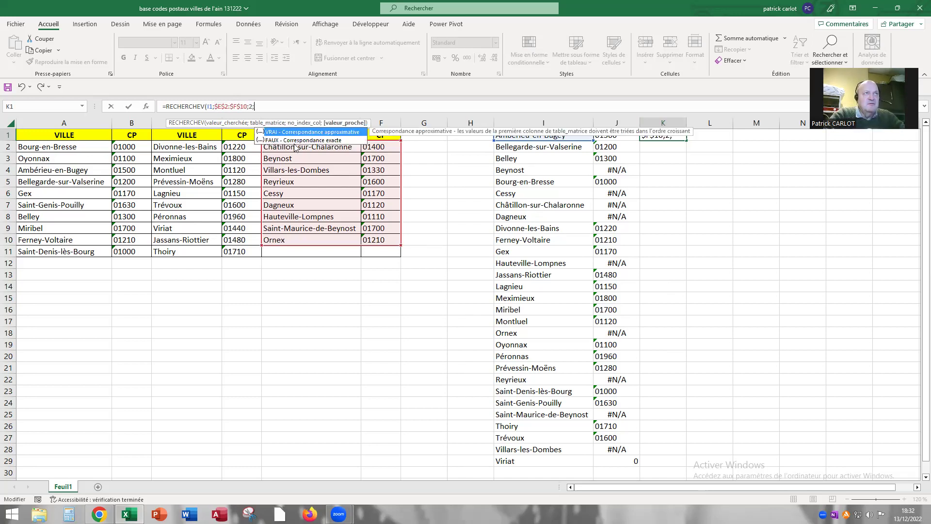
double_click(294, 140)
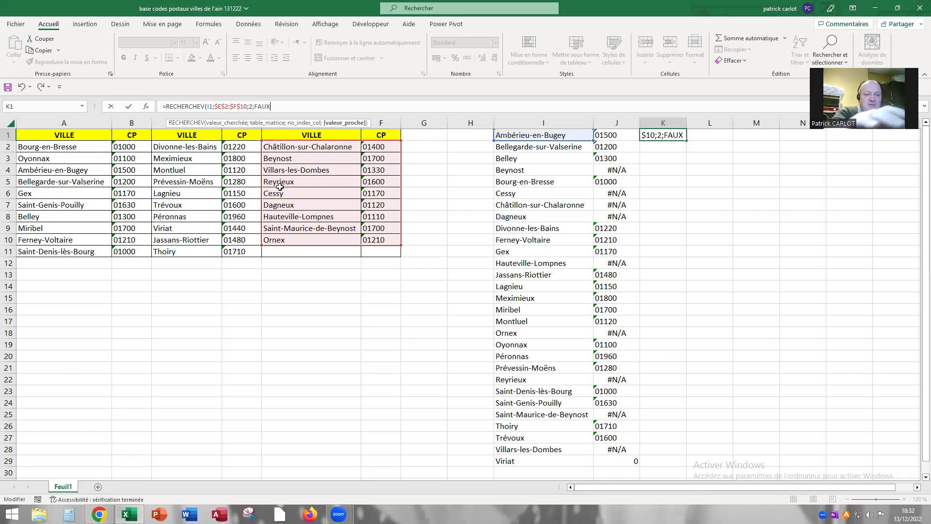
key("Return")
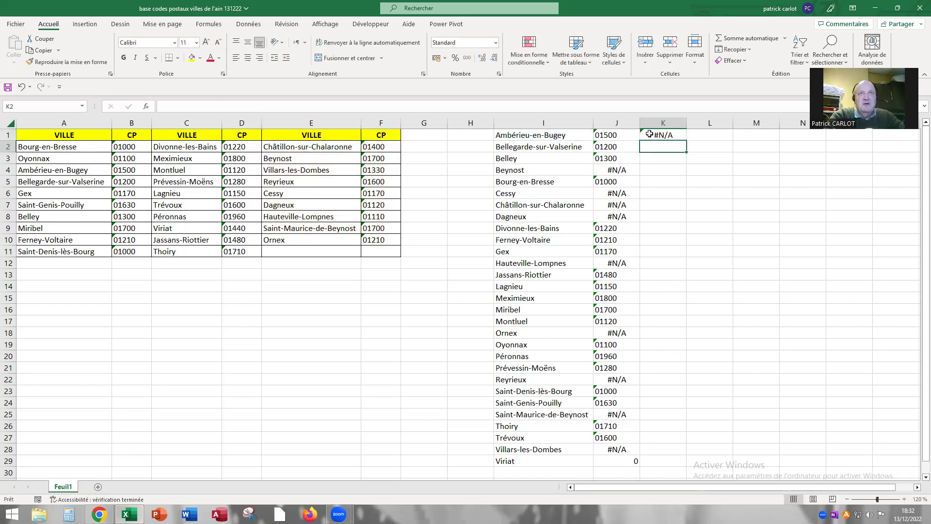
key("Up")
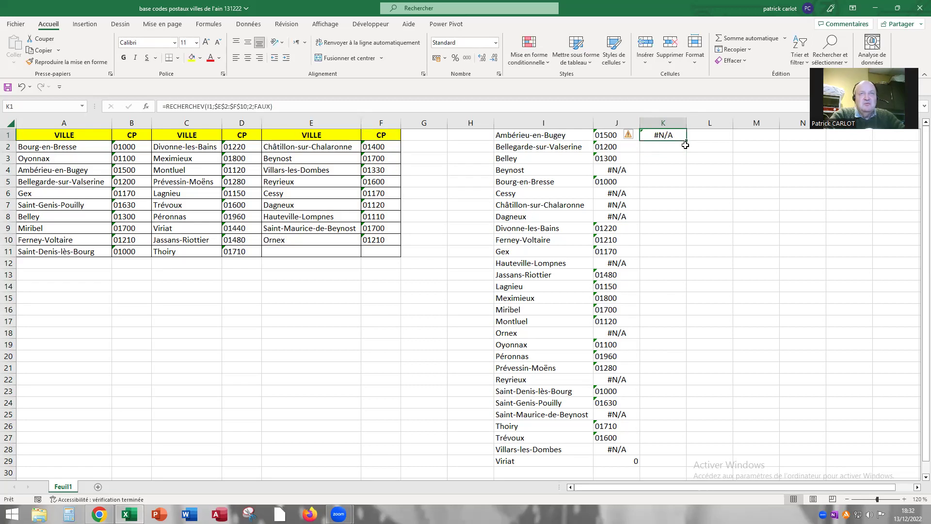
Step: Fill the third-table lookup down to K29, giving 01700 for Beynost and 01330 for Villars-les-Dombes
mouse_move(686, 141)
left_mouse_down()
mouse_move(682, 464)
mouse_move(682, 455)
left_mouse_up()
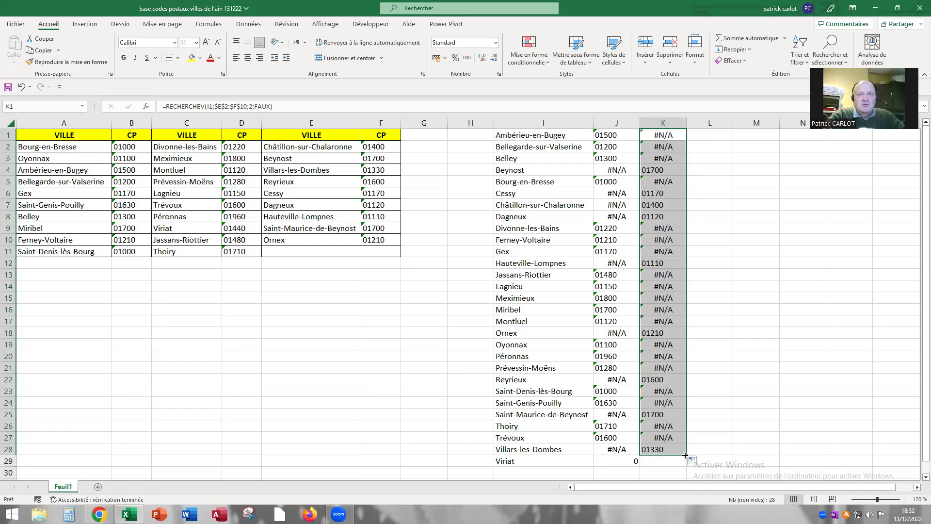
left_click_drag(685, 455, 686, 462)
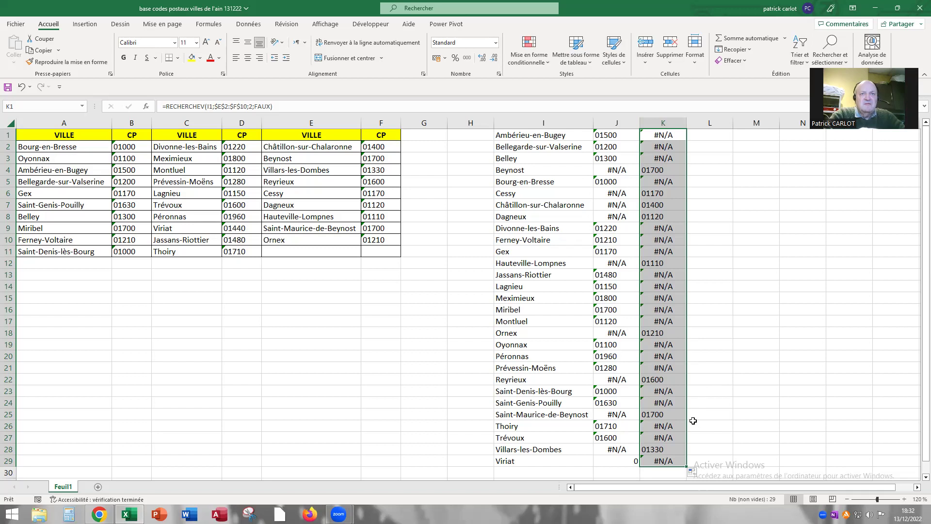
left_click(625, 461)
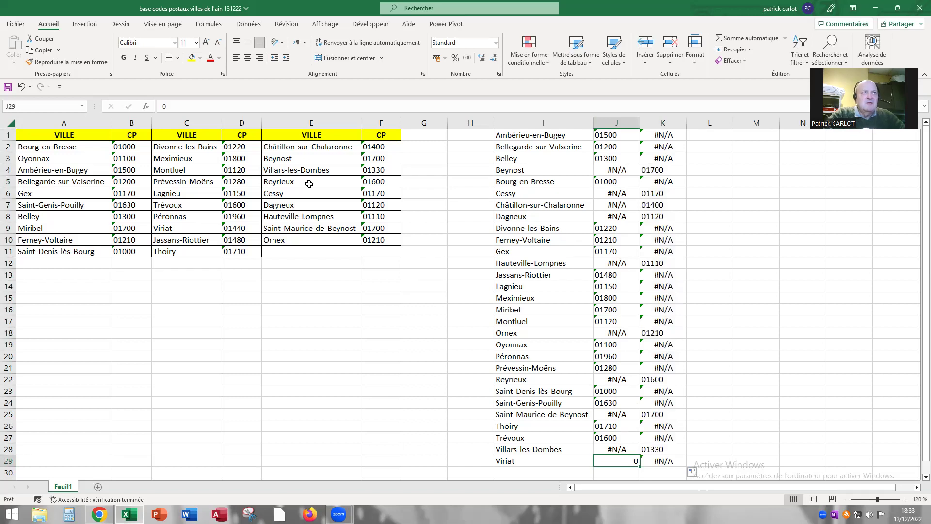
Step: Enter Viriat's postal code in J29 as the text '01440 to keep the leading zero
type("01440")
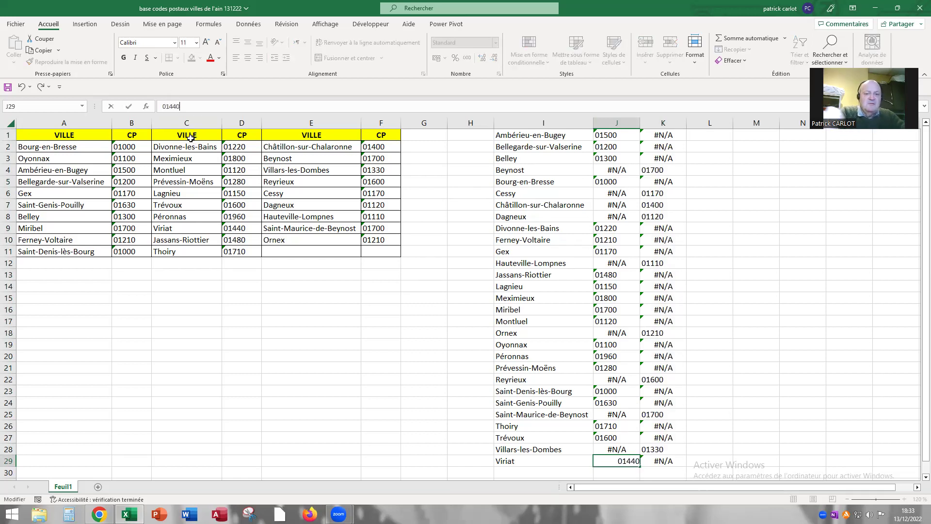
key("Return")
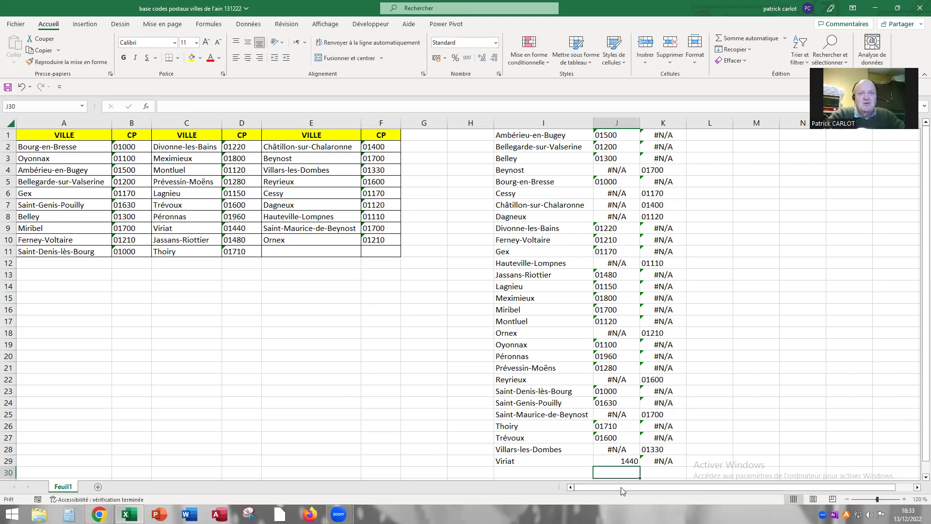
key("Up")
left_click(163, 105)
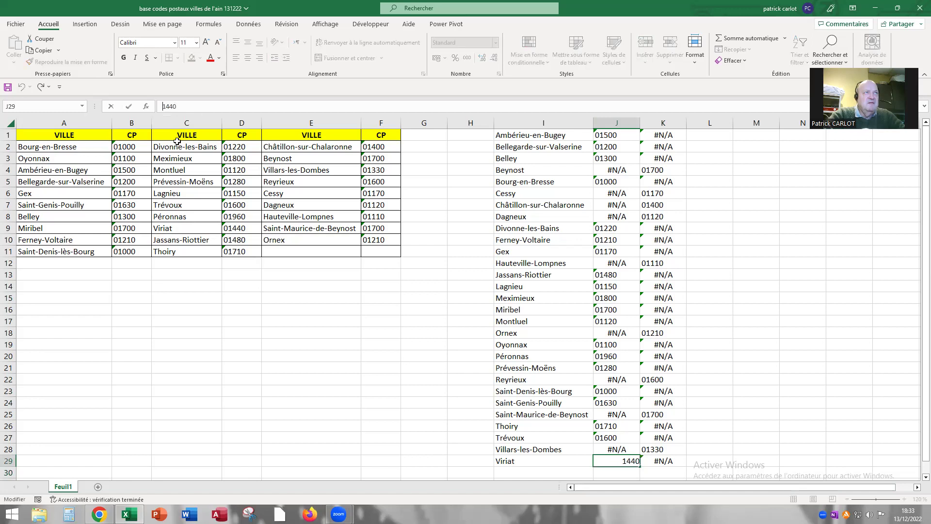
type("'")
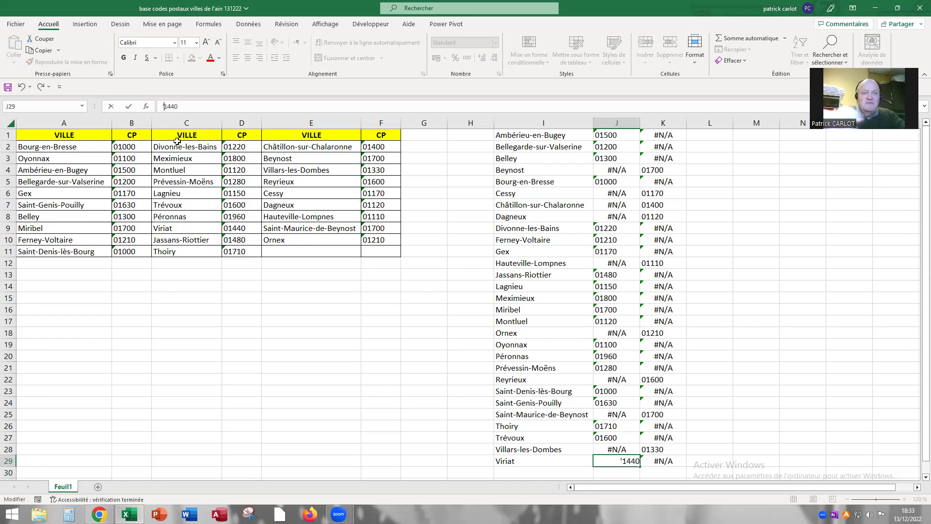
type("0")
key("Return")
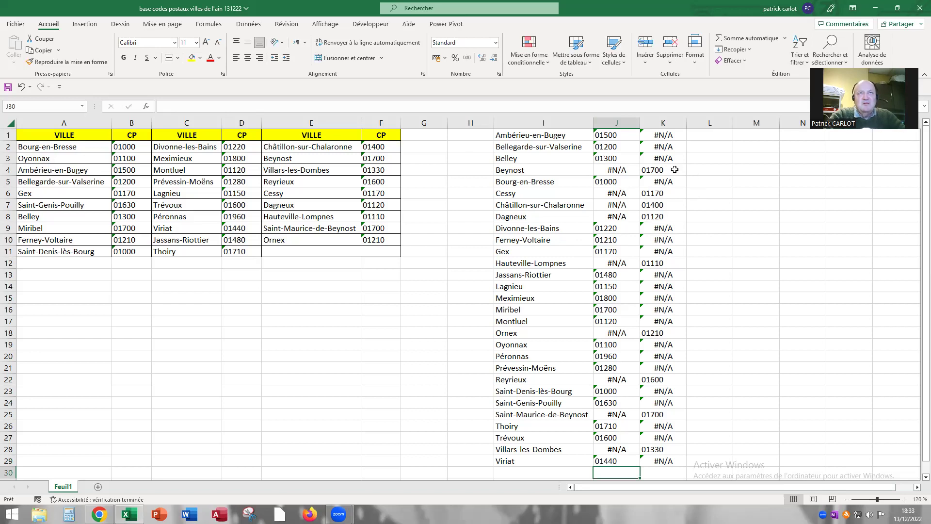
left_click(664, 158)
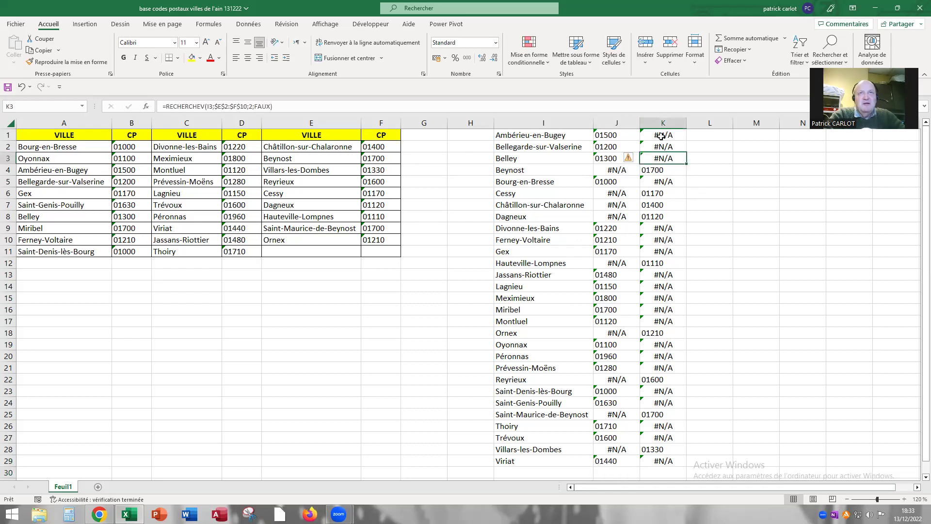
Step: Copy the lookup results K1:K29 and paste them as values only into L1
left_click_drag(663, 138, 669, 459)
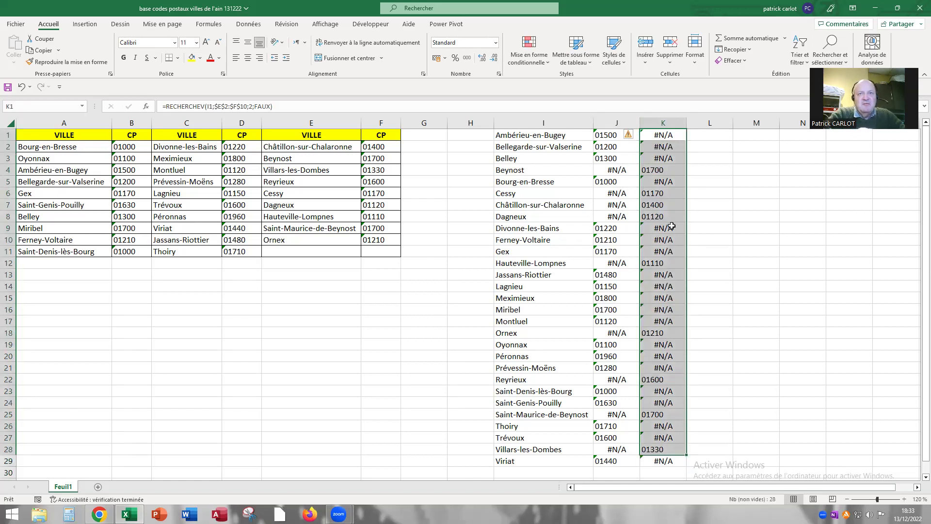
left_click(729, 251)
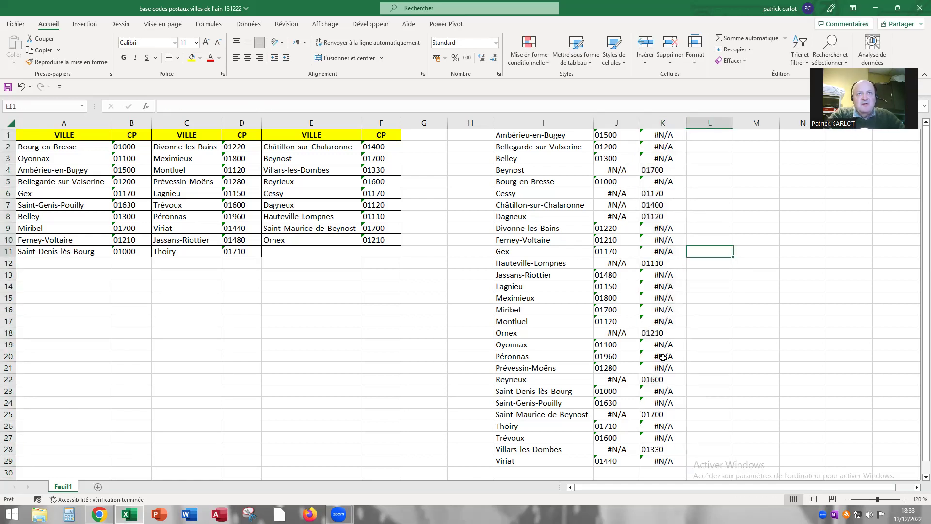
left_click_drag(663, 136, 667, 459)
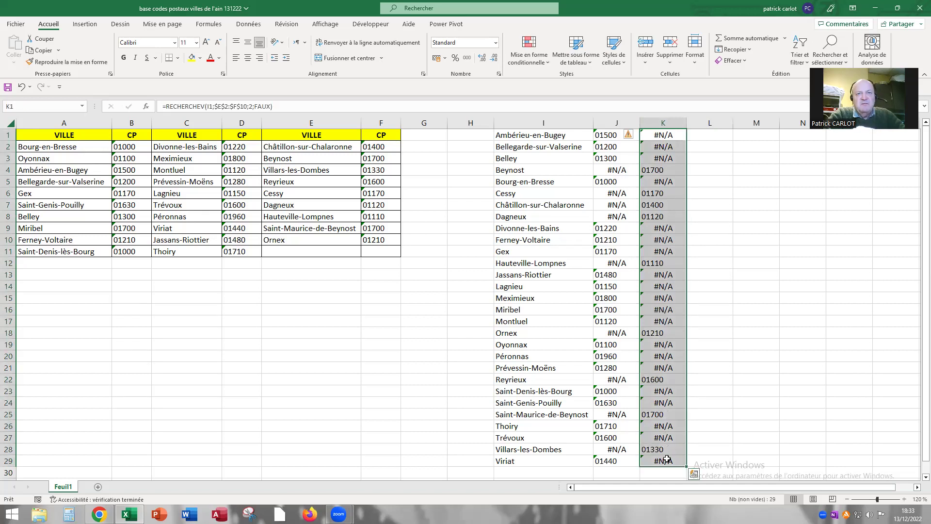
right_click(663, 200)
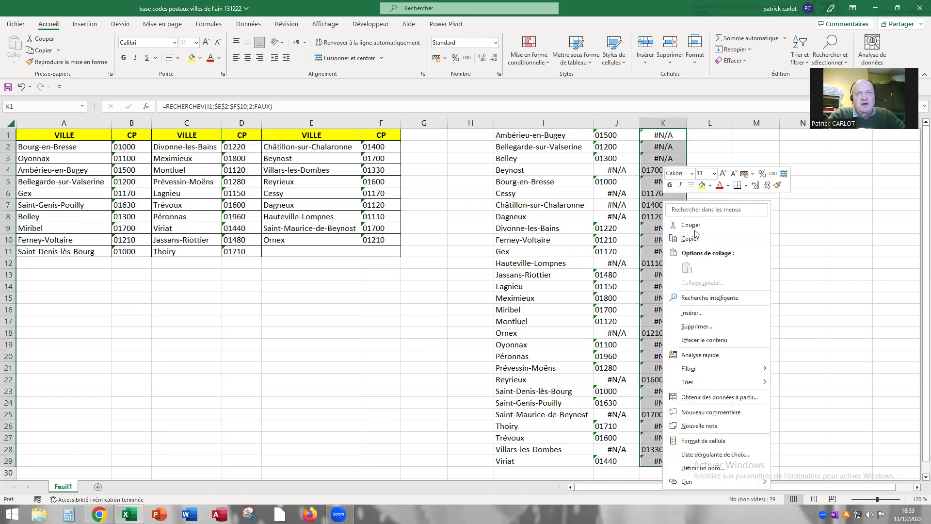
left_click(690, 238)
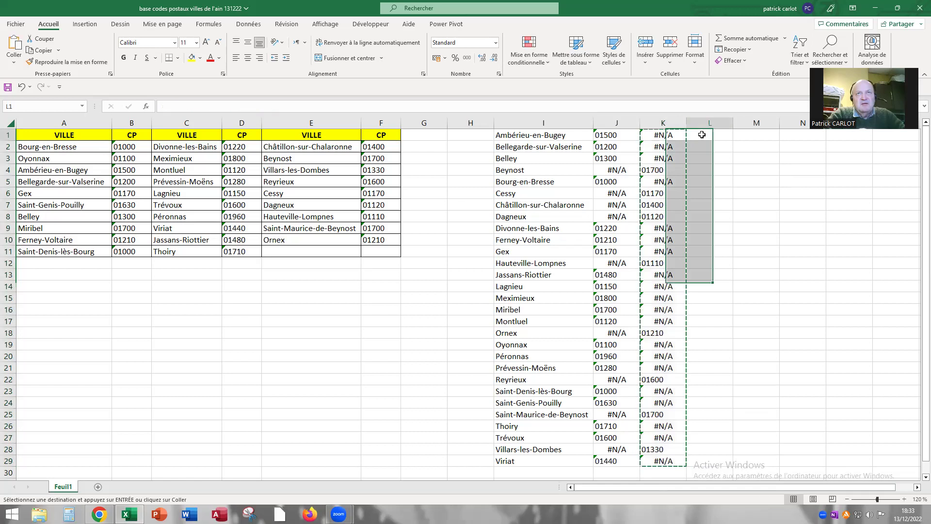
right_click(703, 137)
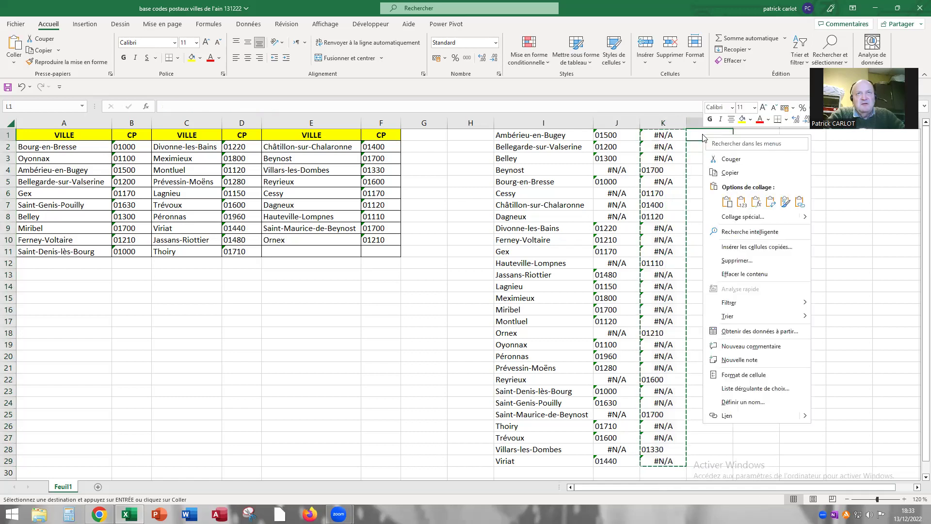
left_click(742, 203)
left_click(742, 198)
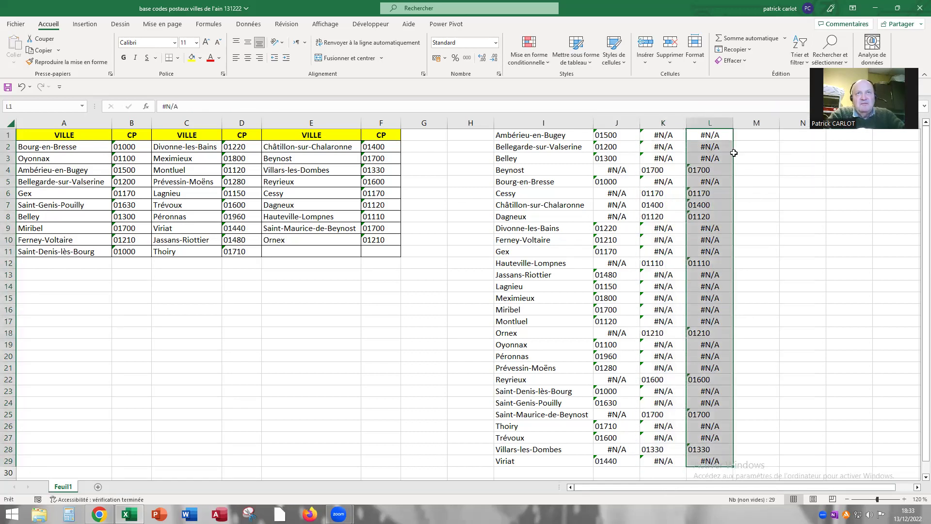
Step: Cut the fixed values from column L and paste them back over K1, then start a formula in L1
right_click(704, 160)
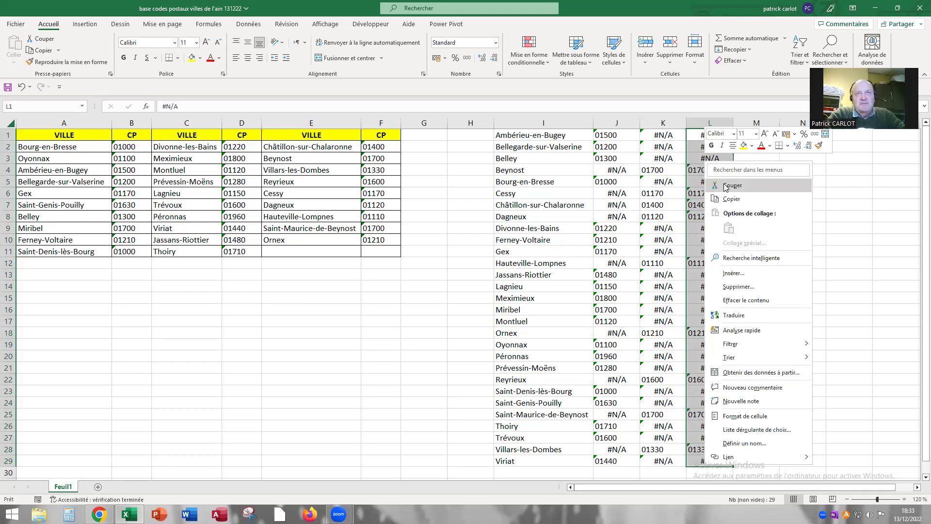
key("Return")
left_click(658, 136)
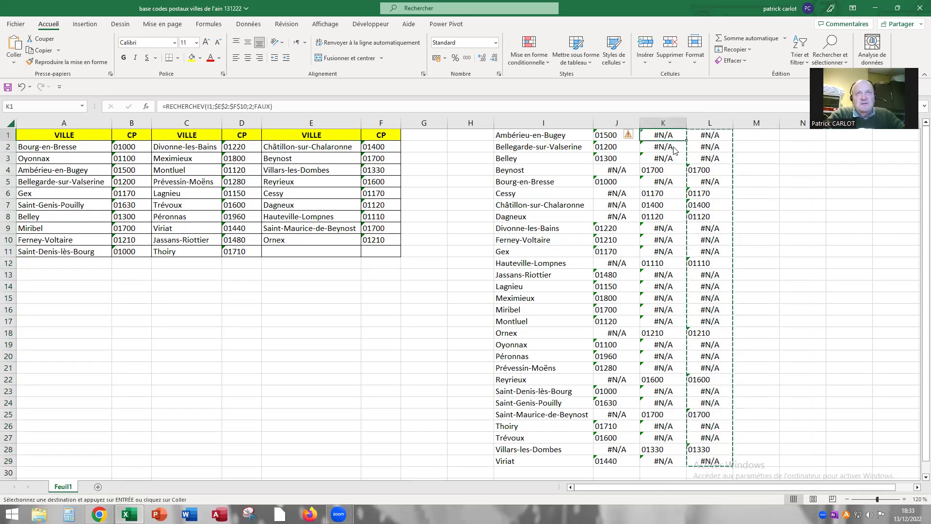
right_click(658, 137)
left_click(683, 205)
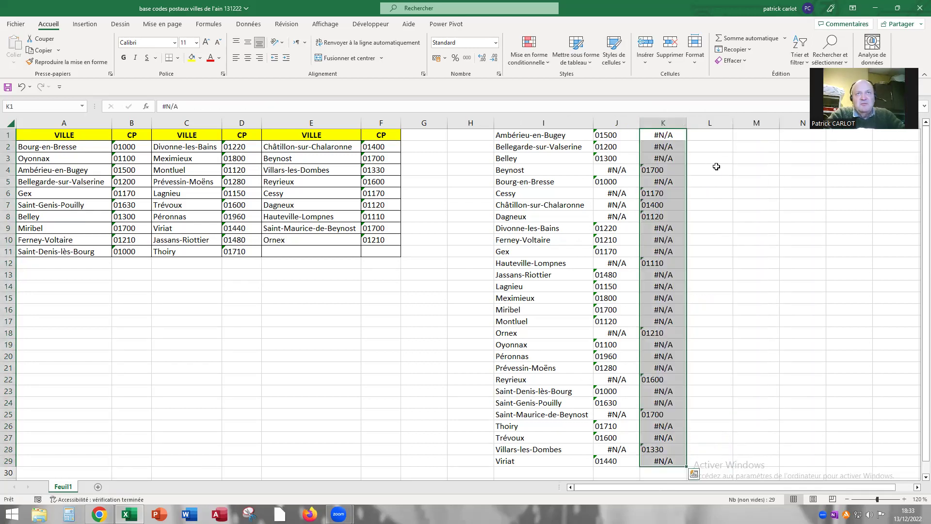
left_click(709, 136)
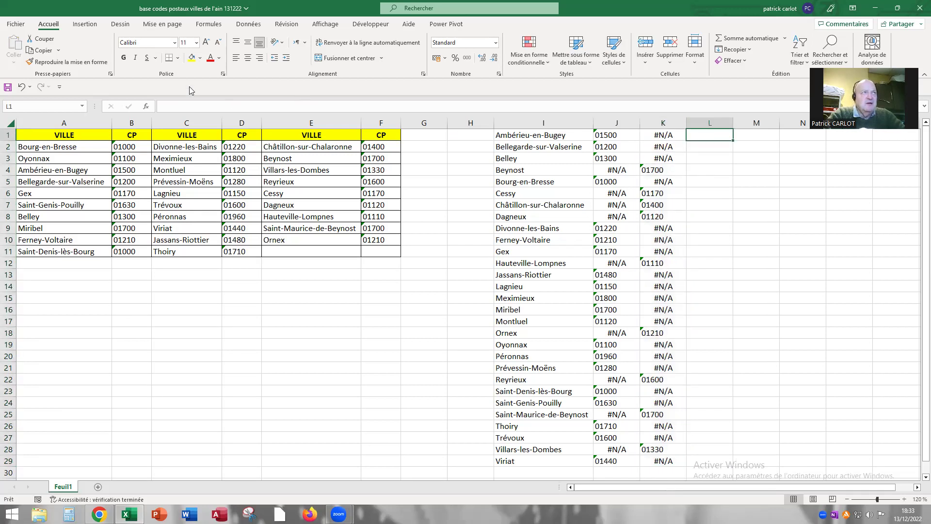
type("=")
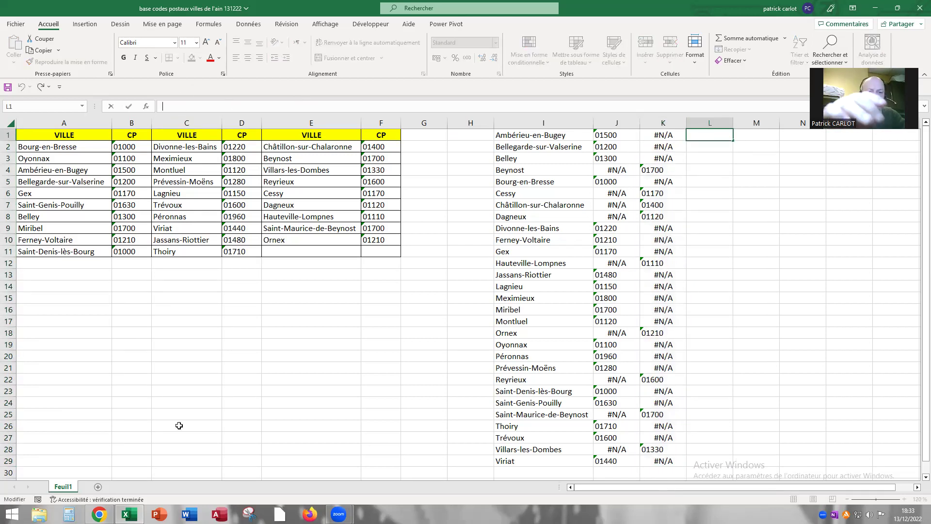
type("si")
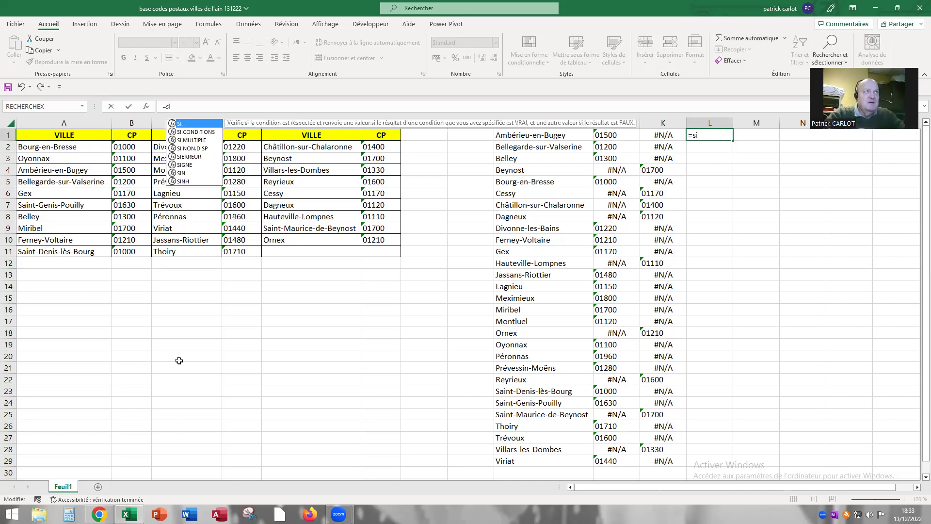
Step: Enter =SI.NON.DISP(K1;J1) in L1 and fill it down to L29
double_click(193, 148)
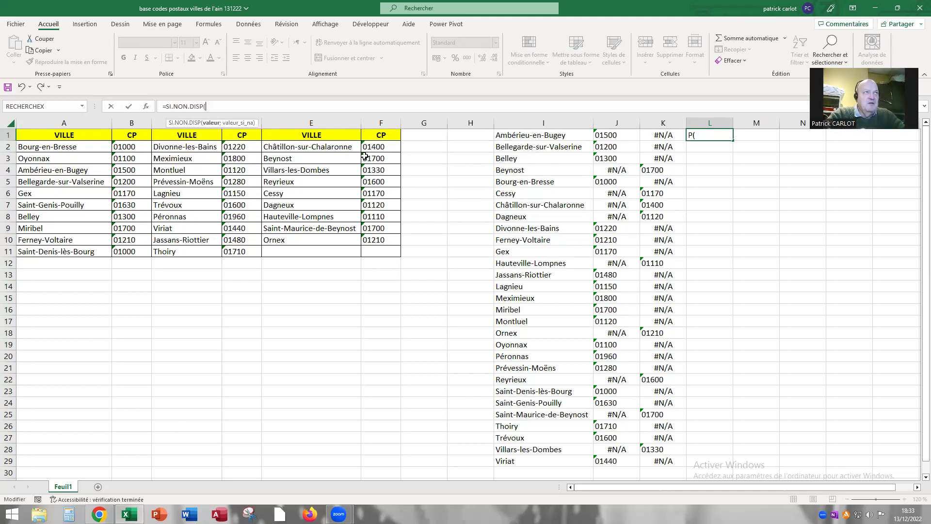
left_click(652, 139)
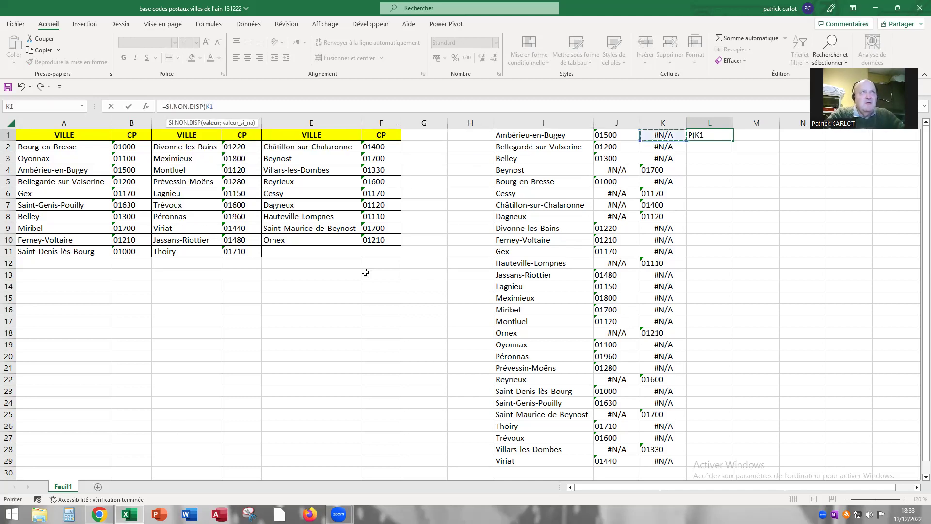
type(";")
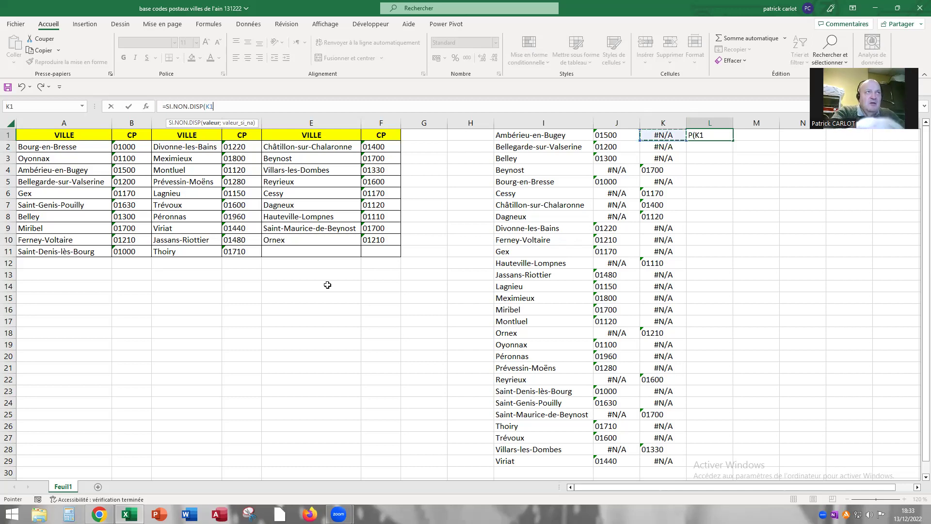
left_click(615, 140)
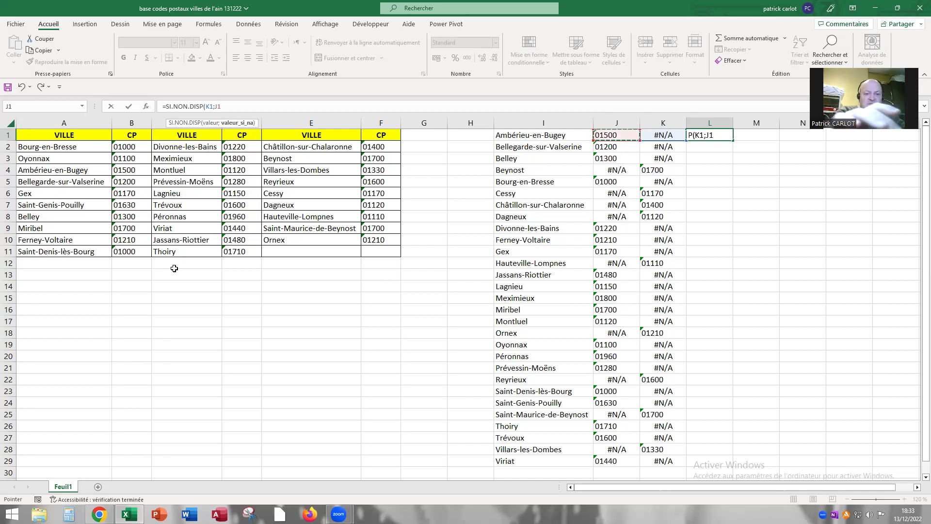
key("Return")
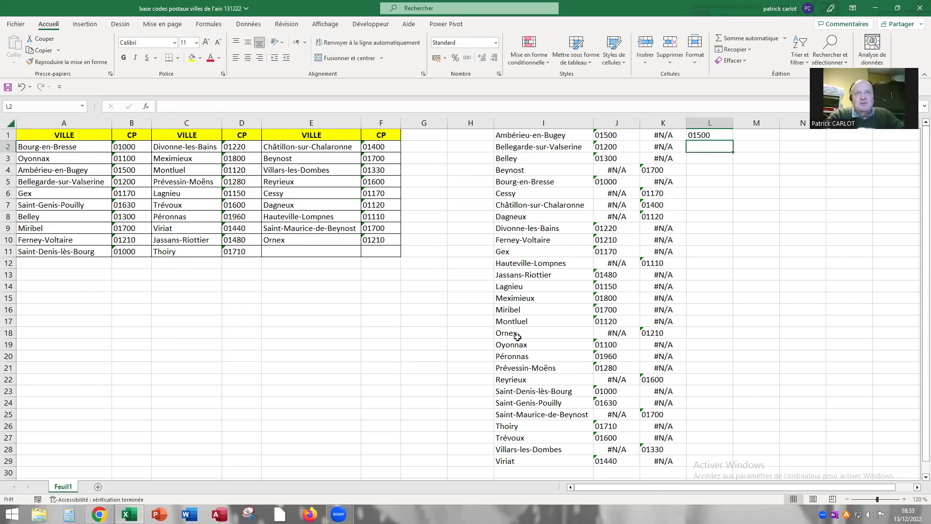
left_click(706, 136)
left_click_drag(728, 213, 724, 429)
left_click_drag(725, 461, 725, 461)
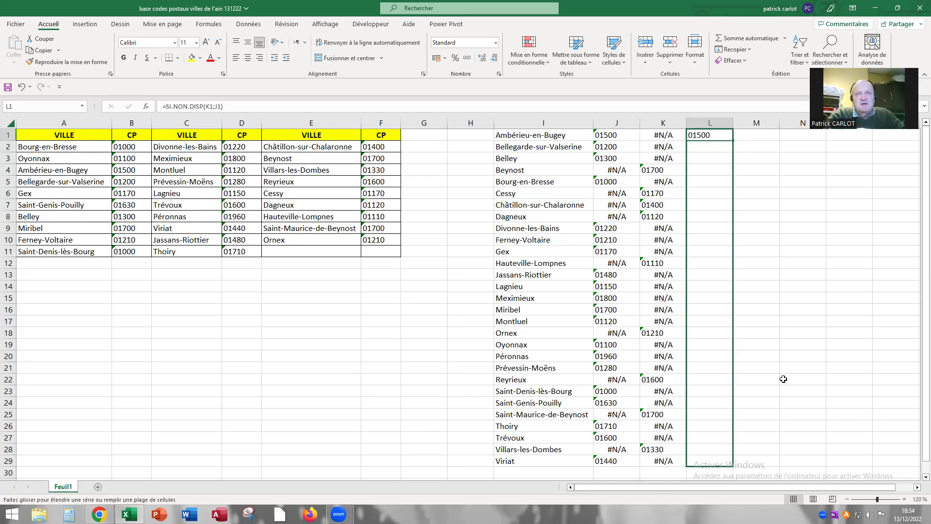
left_click_drag(784, 378, 779, 366)
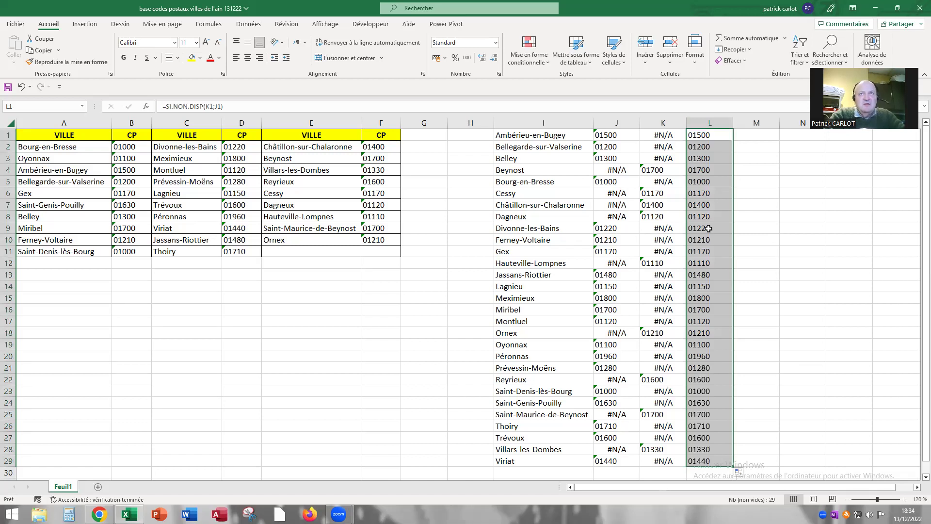
Step: Copy the merged codes L1:L29 and paste them as values into column M from M1
right_click(711, 217)
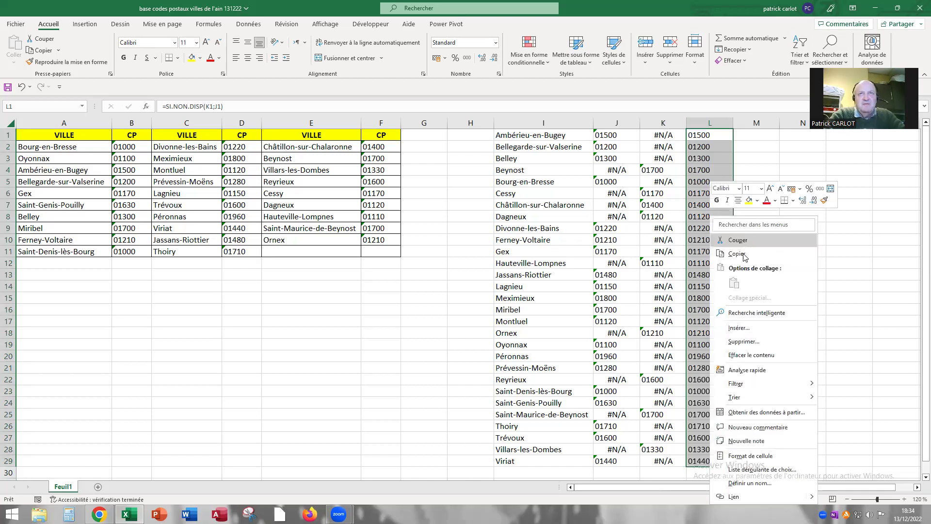
key("c")
left_click(750, 137)
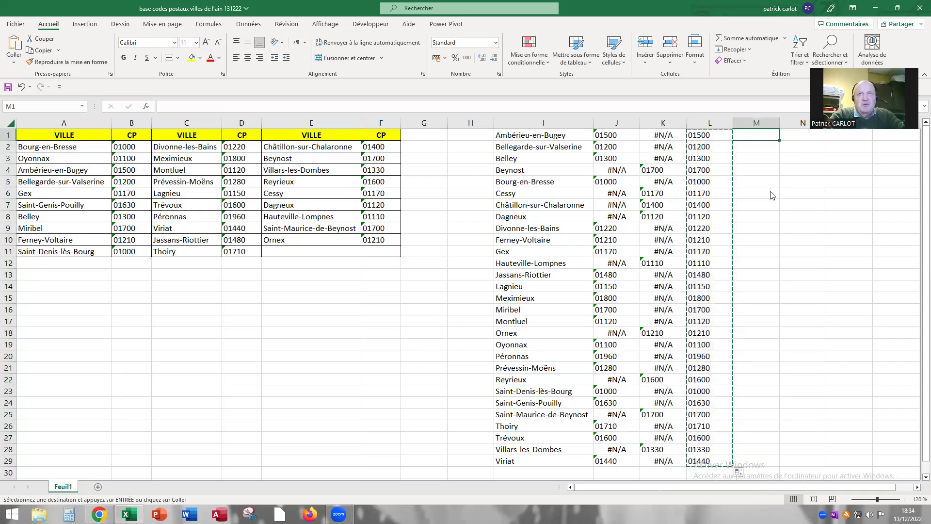
right_click(752, 138)
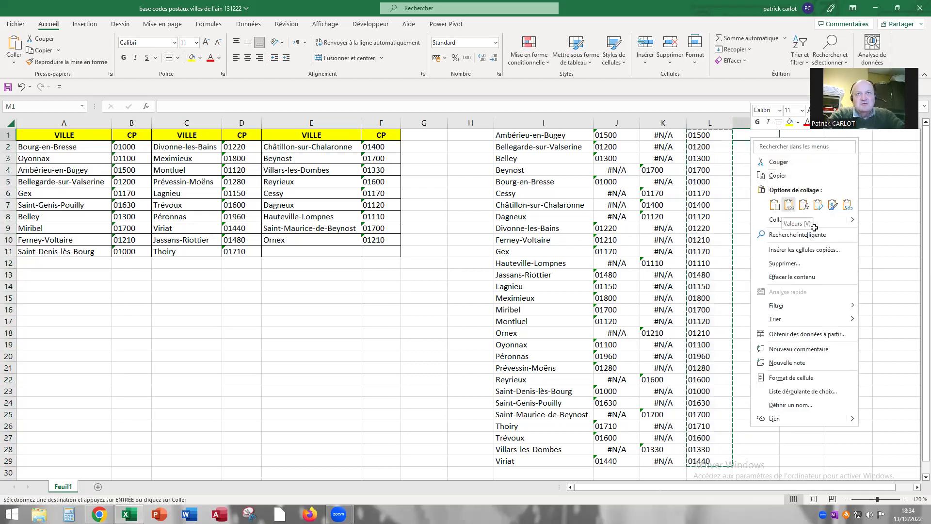
left_click(785, 204)
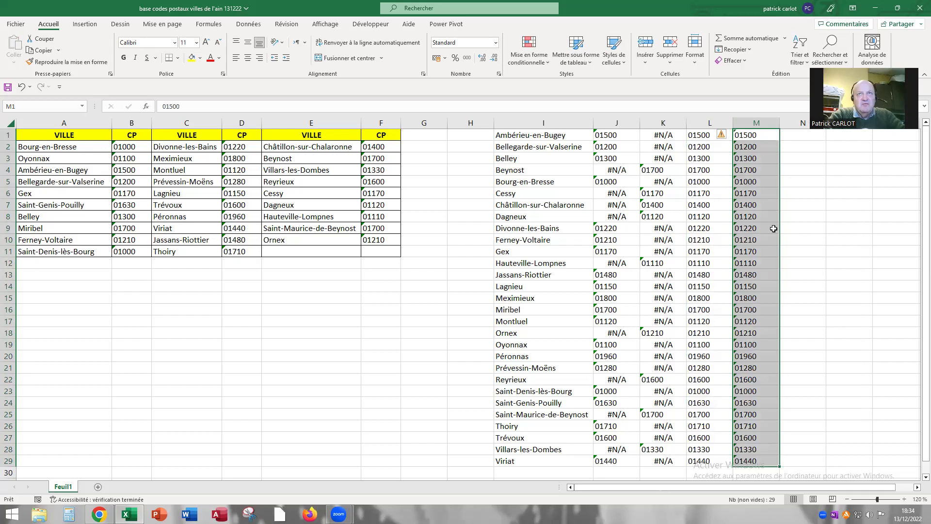
Step: Cut the fixed codes from column M and paste them over J1
right_click(753, 241)
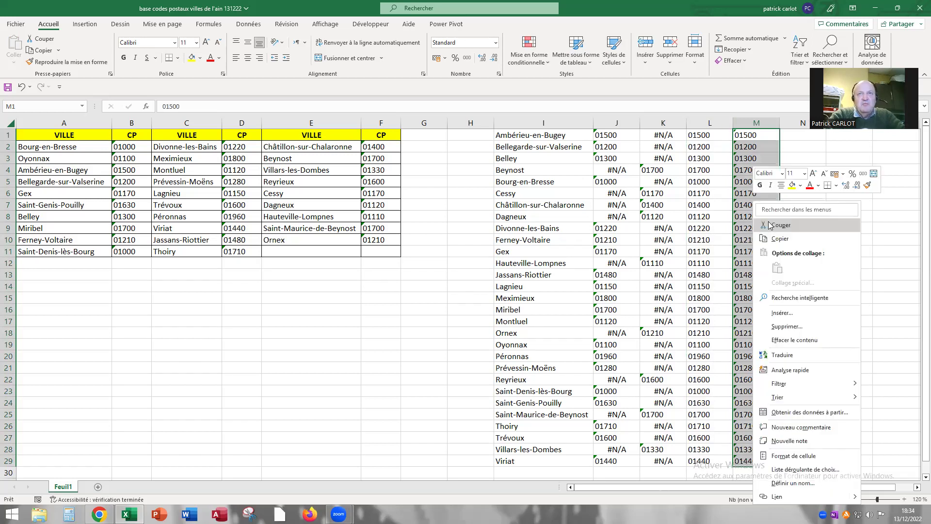
left_click(605, 136)
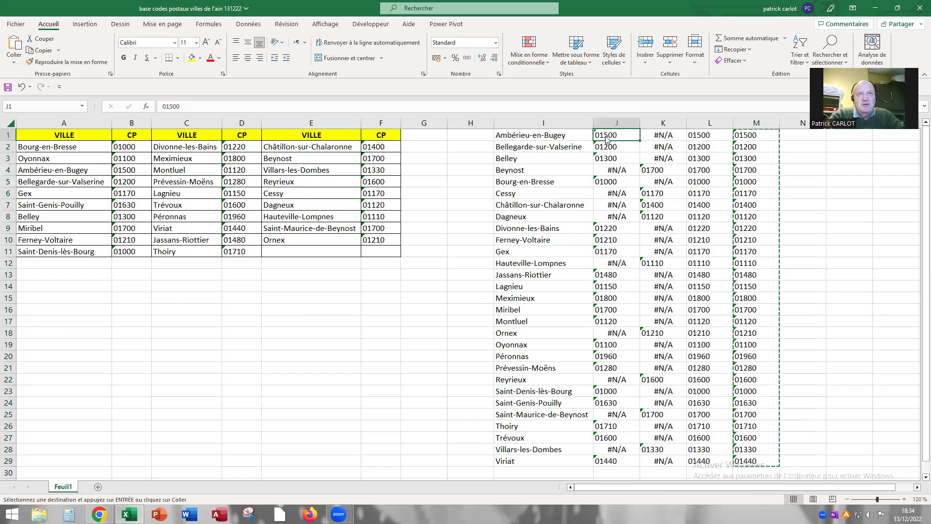
right_click(634, 202)
left_click(633, 205)
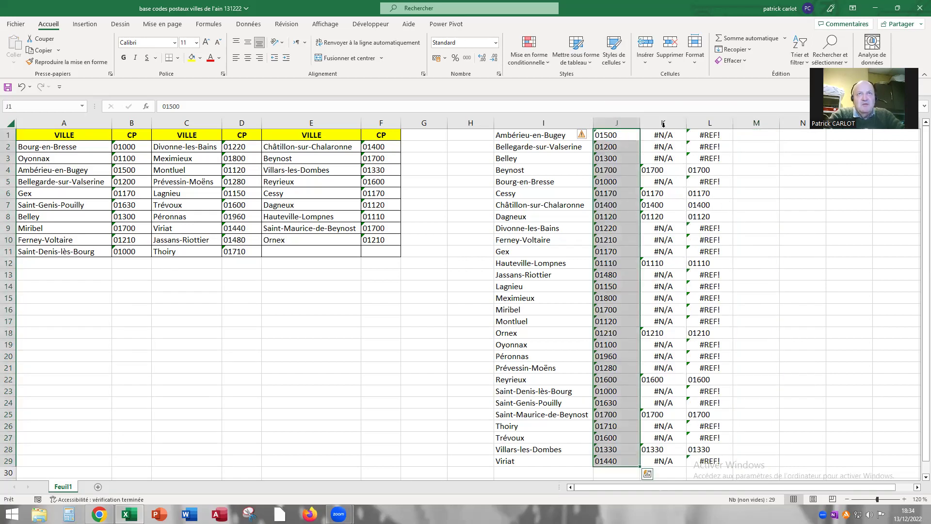
Step: Select column headers K and L and delete both helper columns
left_click_drag(682, 123, 699, 123)
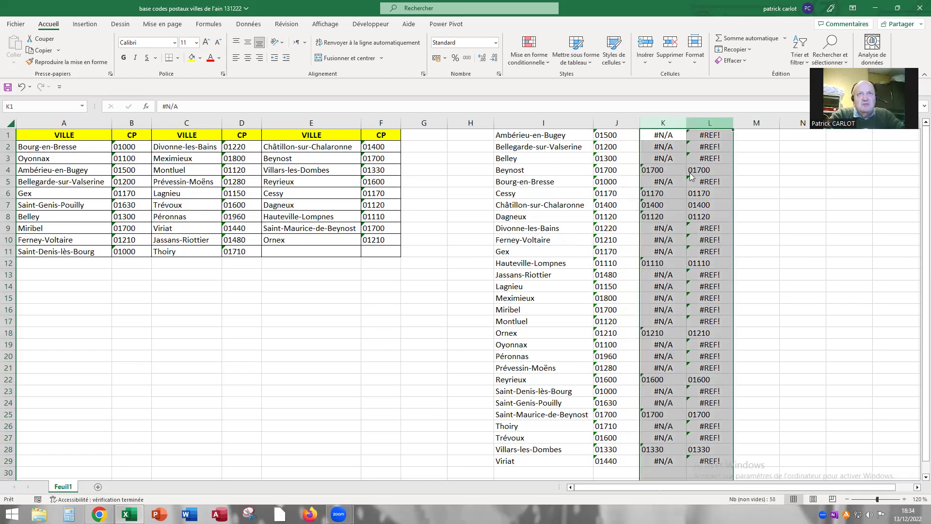
right_click(691, 176)
left_click(723, 284)
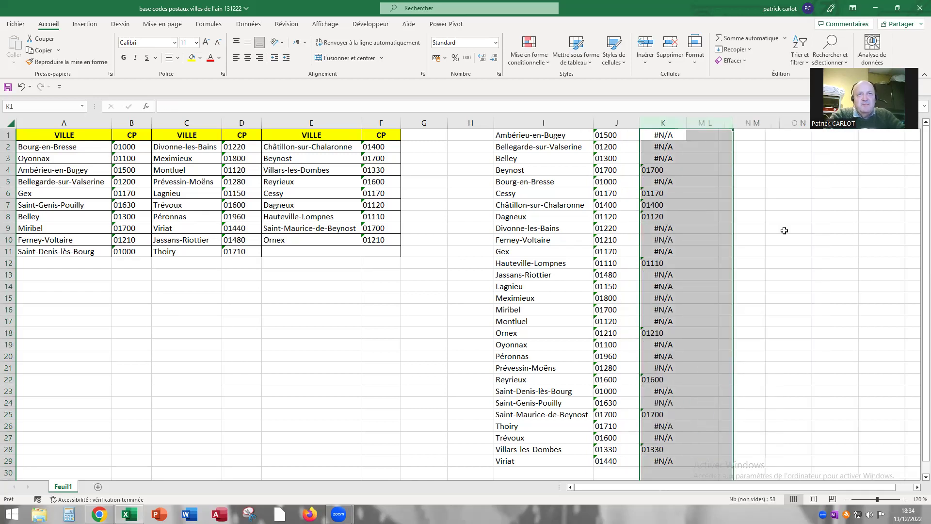
left_click(785, 230)
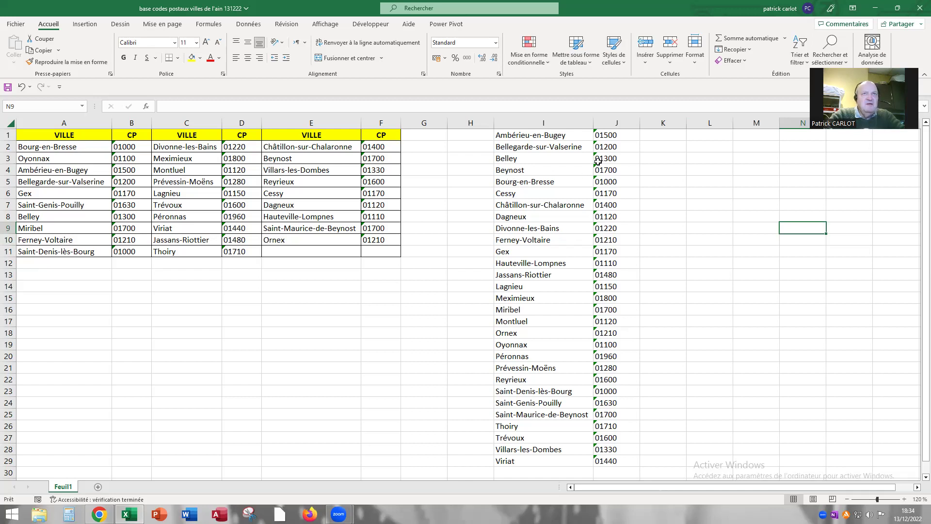
Step: Cut I1:J10, Ambérieu-en-Bugey to Ferney-Voltaire, and paste it into A2 of the first table
mouse_move(572, 134)
left_mouse_down()
mouse_move(620, 142)
mouse_move(602, 240)
left_mouse_up()
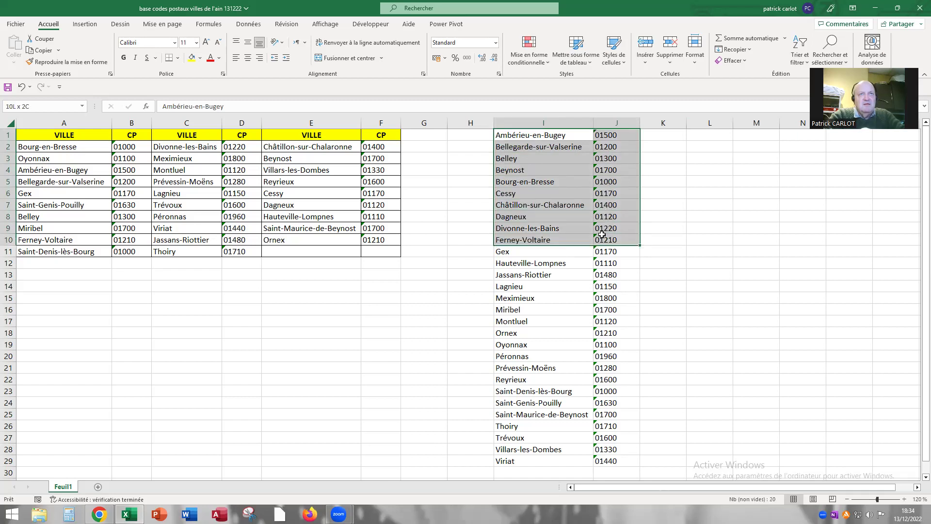
right_click(580, 172)
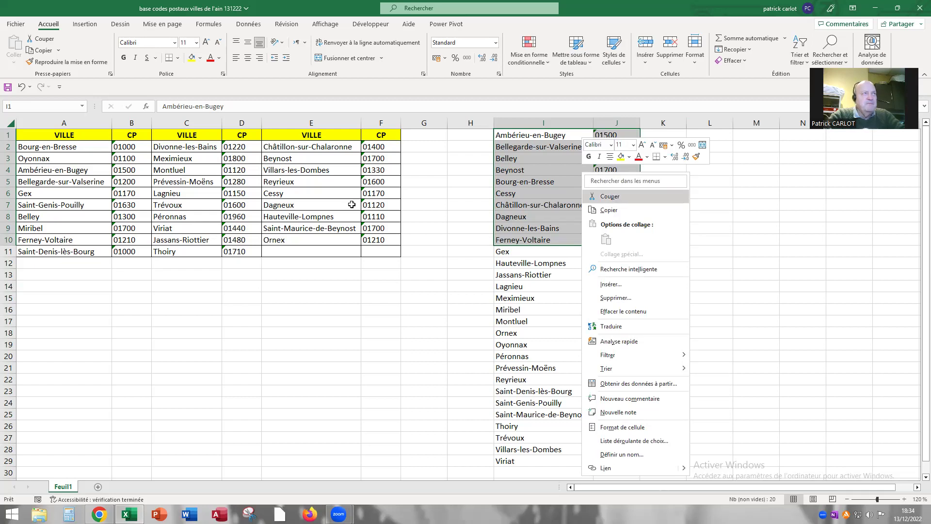
key("c")
left_click(80, 147)
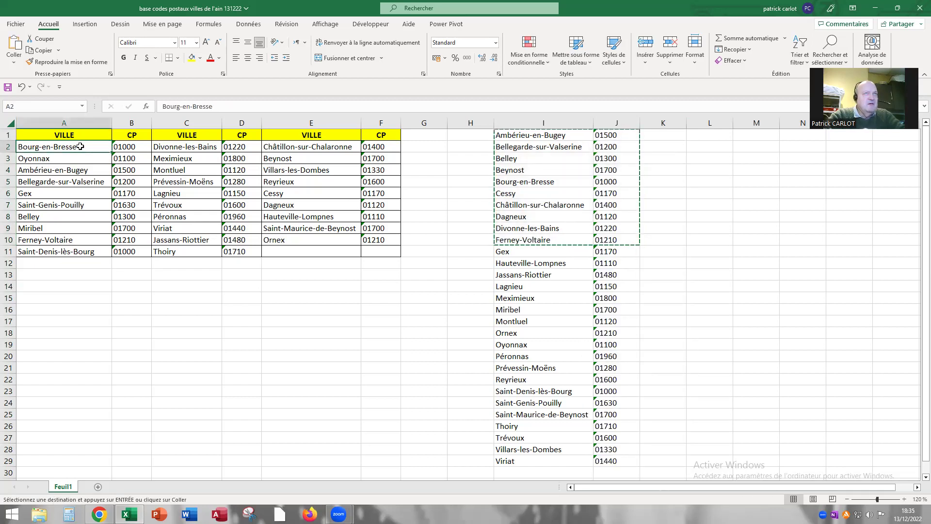
right_click(80, 147)
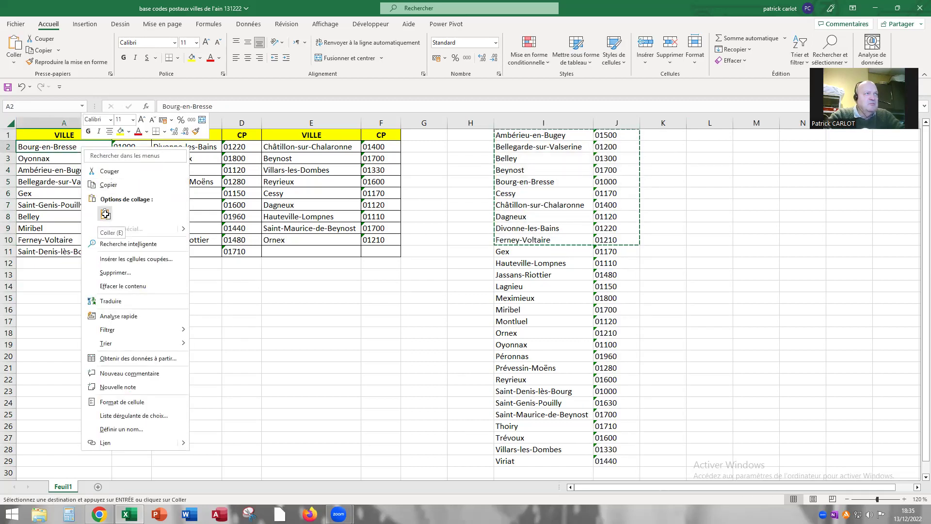
left_click(105, 214)
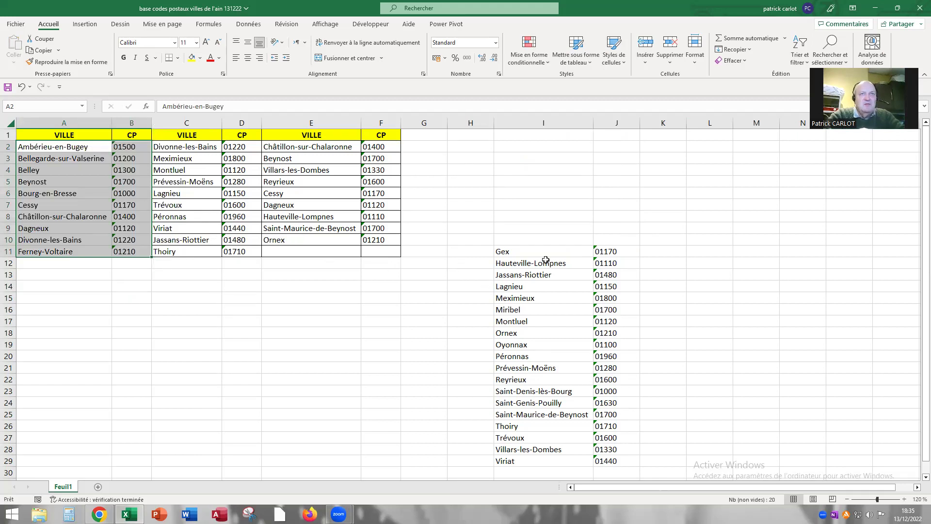
left_click_drag(607, 266, 604, 357)
Step: Cut the Gex to Péronnas block I11:J20 and paste it at C2 in the second table
right_click(581, 273)
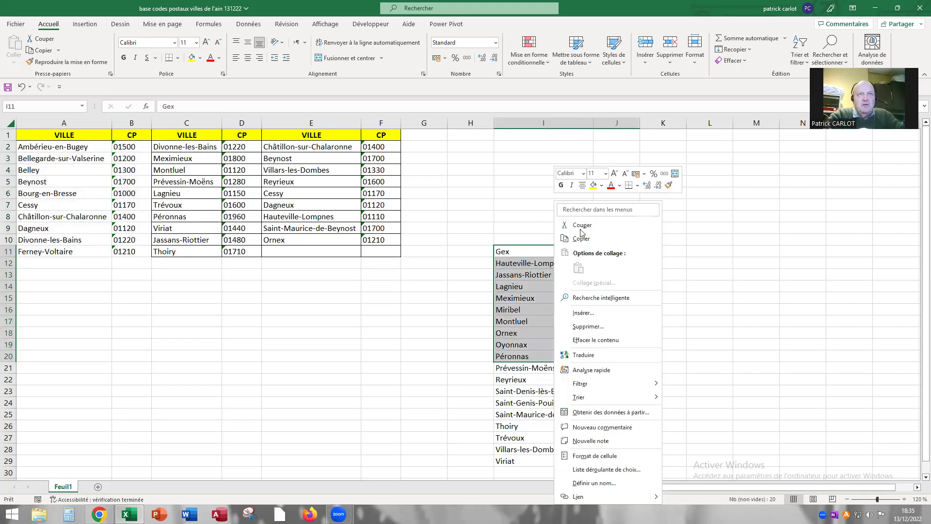
key("Return")
left_click(183, 148)
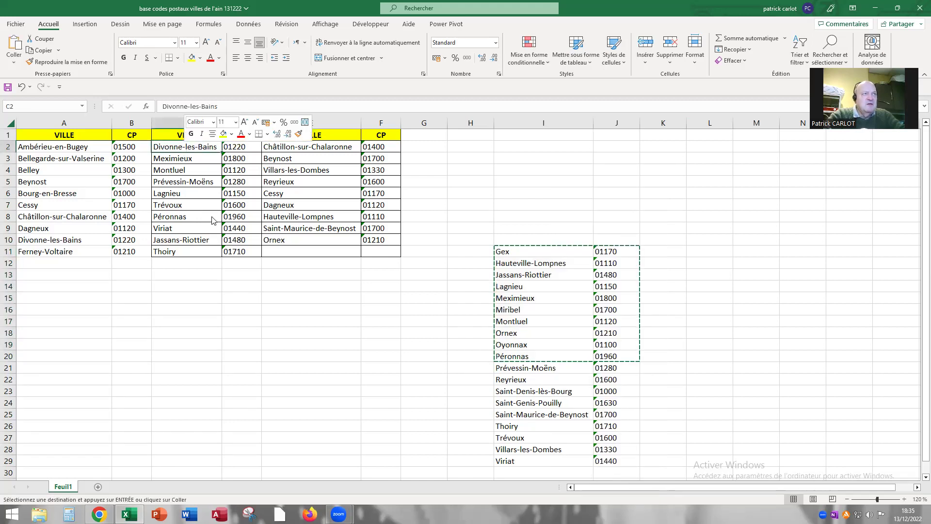
key("ctrl+v")
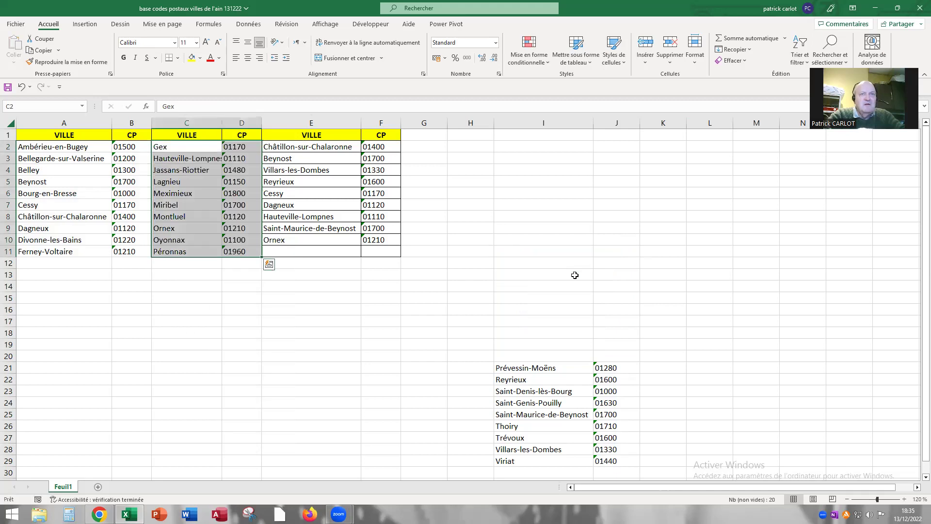
Step: Move the last nine towns, Prévessin-Moëns to Viriat, with their codes into E2 of the third table
left_click(546, 370)
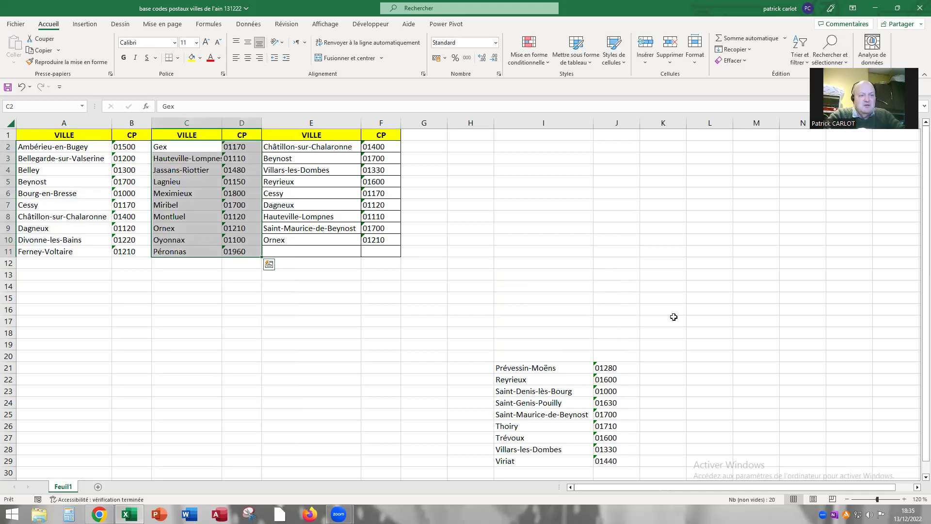
key("ctrl+a")
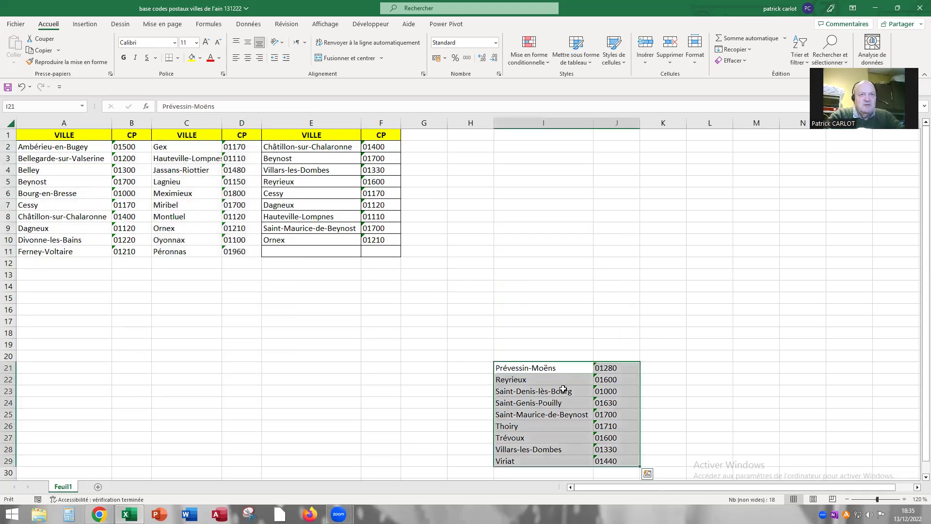
right_click(567, 130)
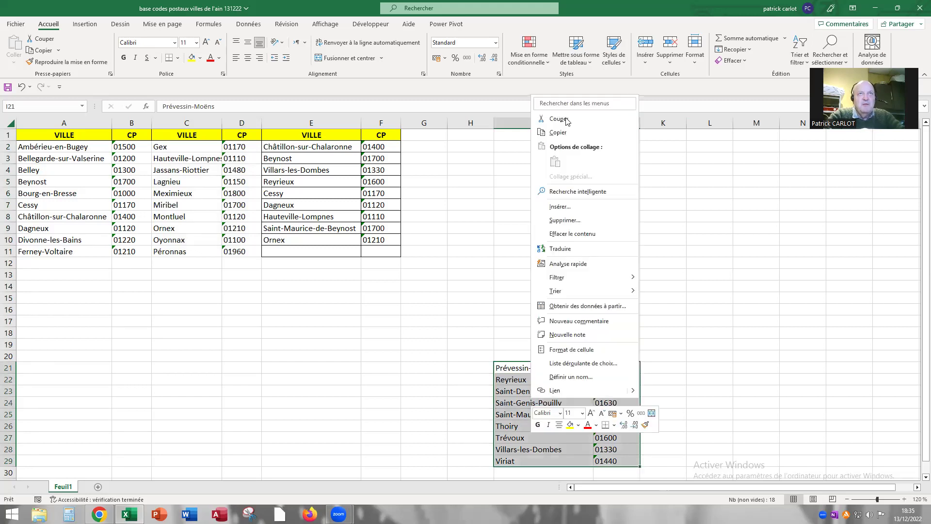
key("Escape")
key("ctrl+c")
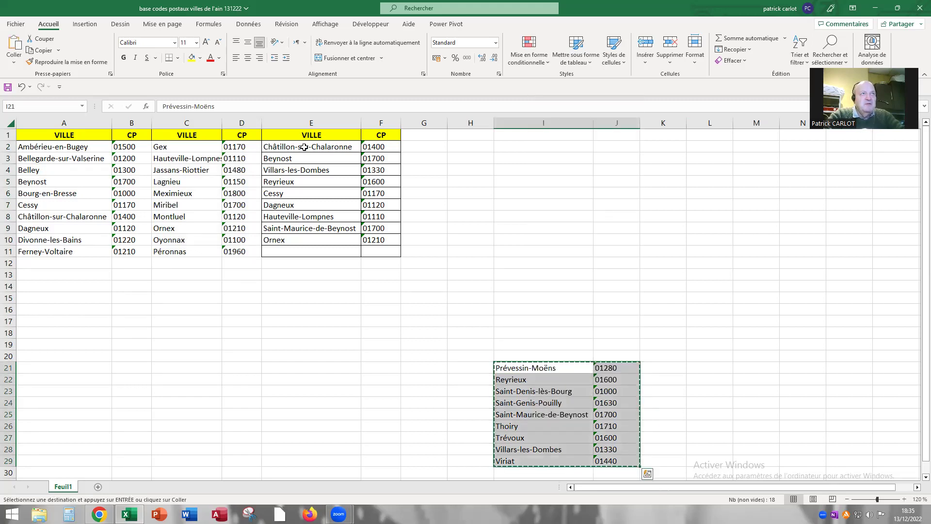
right_click(307, 147)
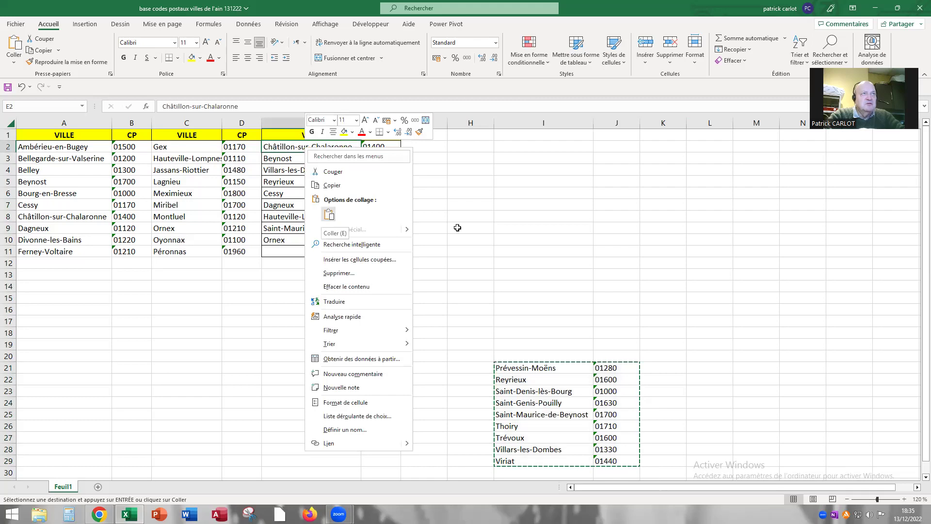
key("Return")
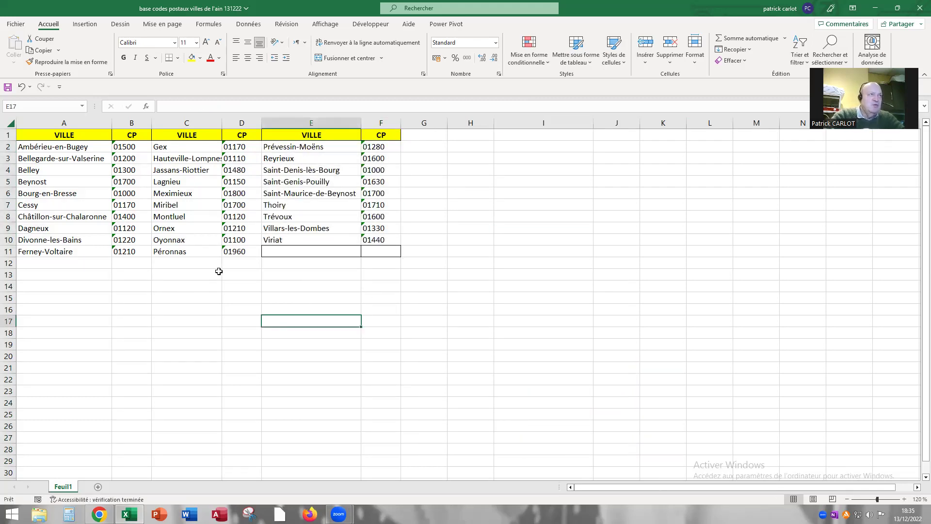
Step: Apply Toutes les bordures to A1:F11 so all three tables have cell borders
mouse_move(145, 148)
left_mouse_down()
mouse_move(366, 239)
mouse_move(368, 252)
left_mouse_up()
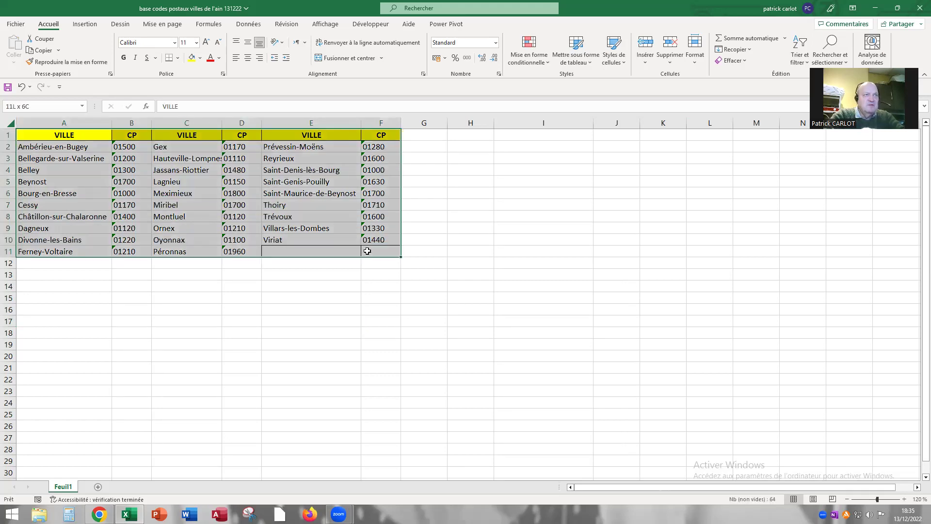
left_click(179, 57)
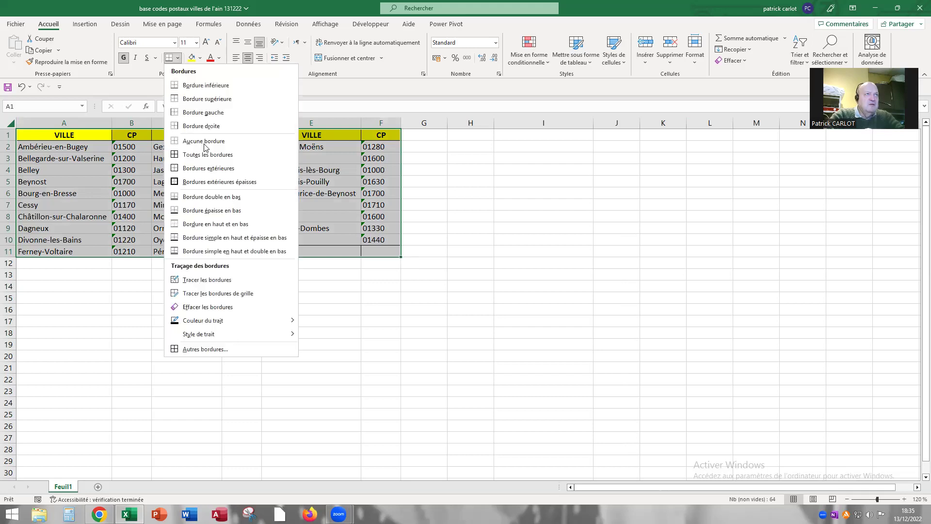
left_click(179, 59)
left_click(179, 58)
key("Return")
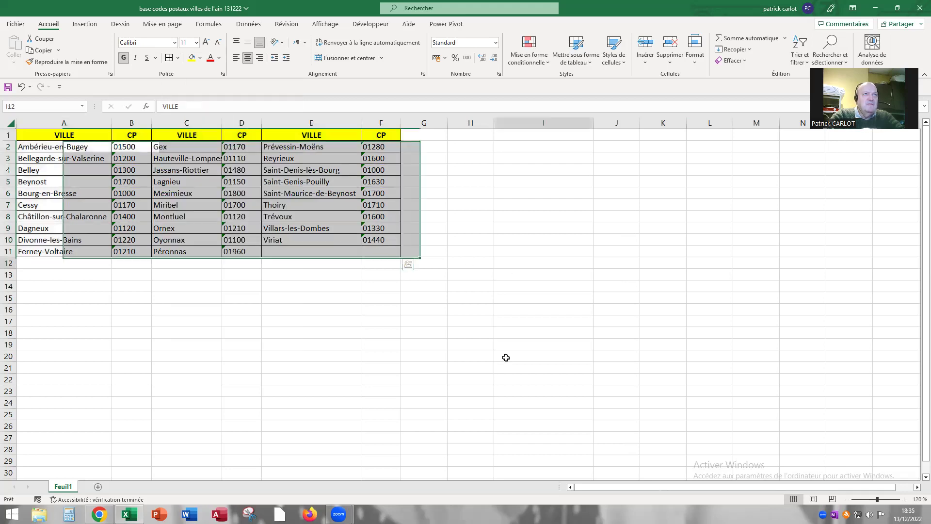
left_click_drag(544, 263, 544, 275)
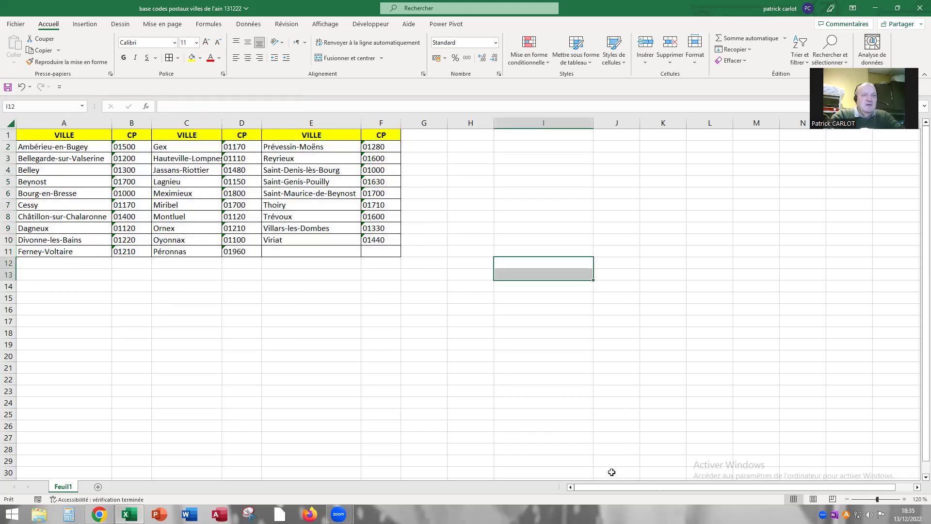